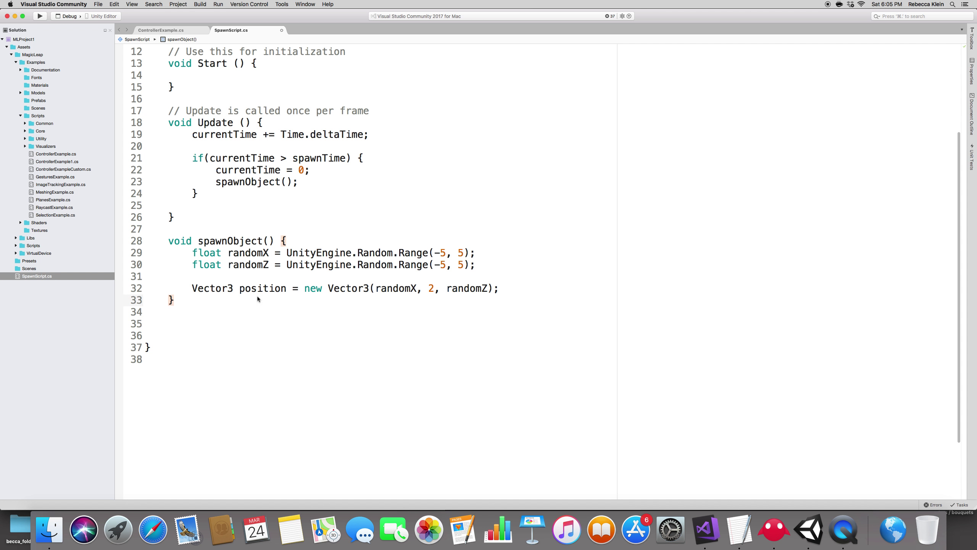
Add 'Instantiate(ball, position, Quanternion.identity);' to spawnObject, save, and check Unity's compile errors.
left_click(502, 289)
key("Return")
type("Instantia")
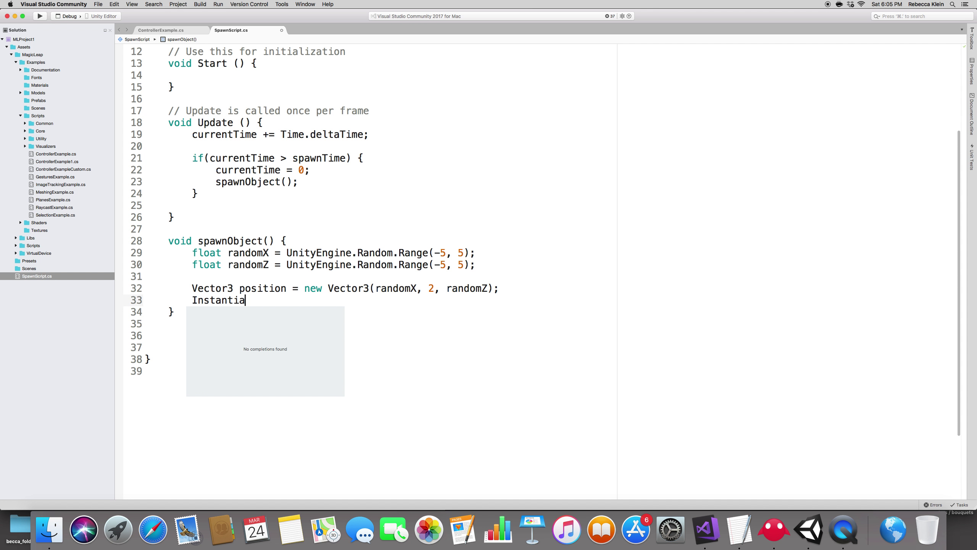
type("te")
type("(ball")
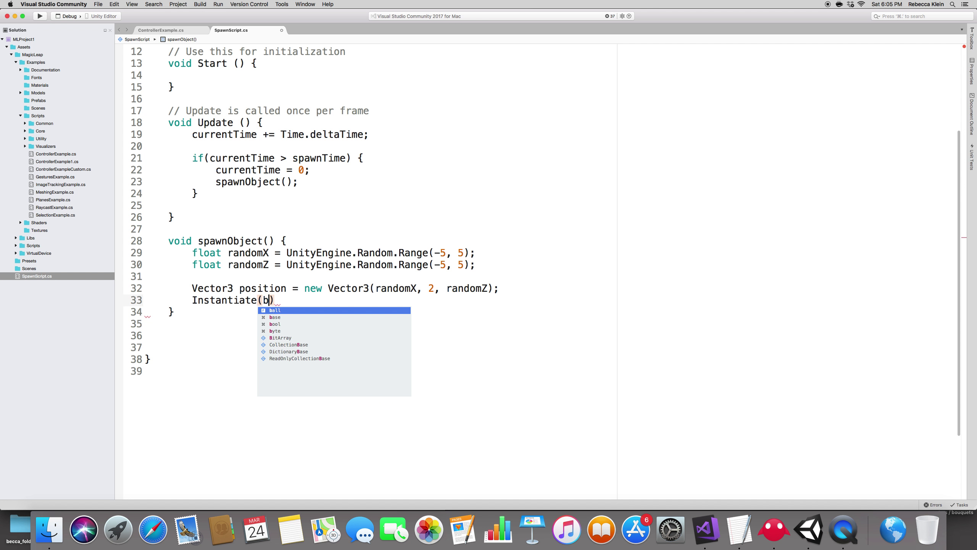
type(", ")
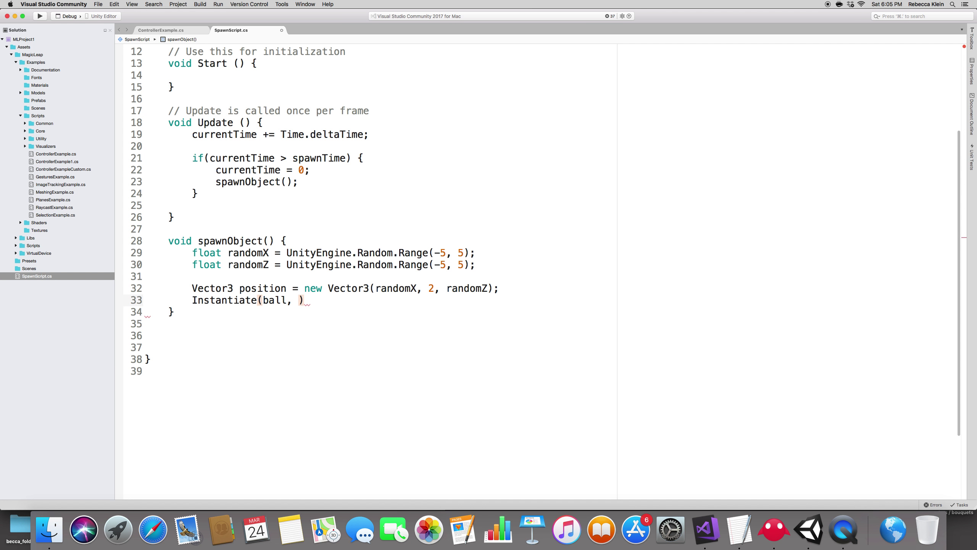
type("position,")
type(" Quantern")
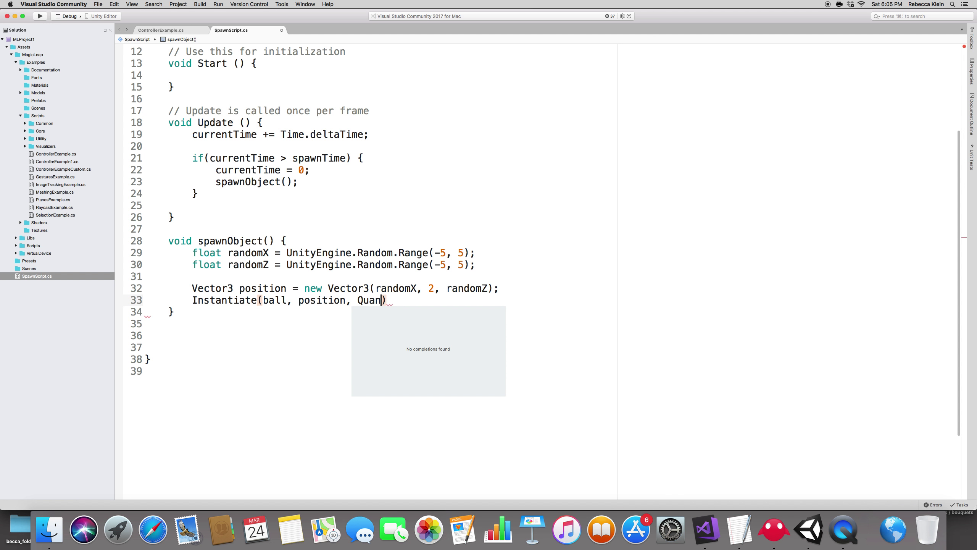
type("ion.")
type("identity)")
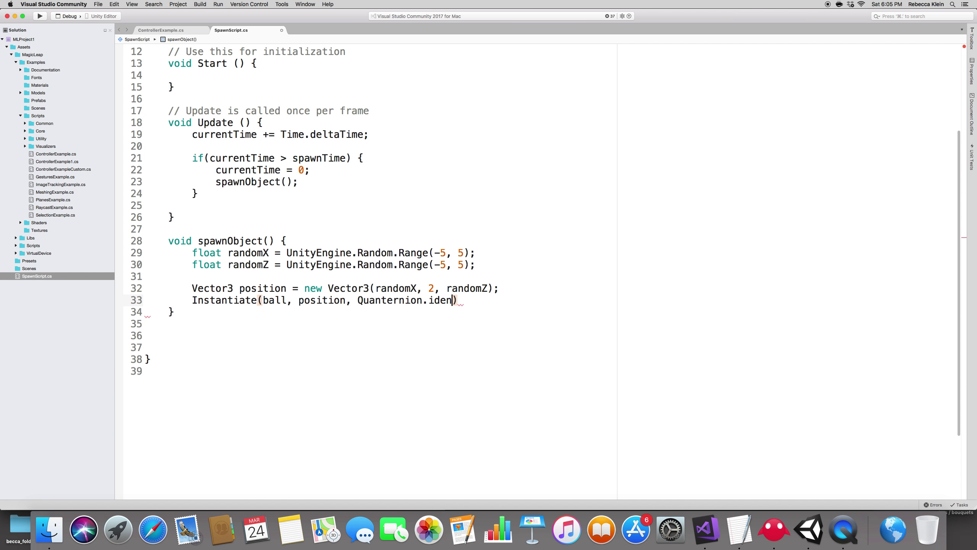
type(";")
key("super+s")
key("super+Tab")
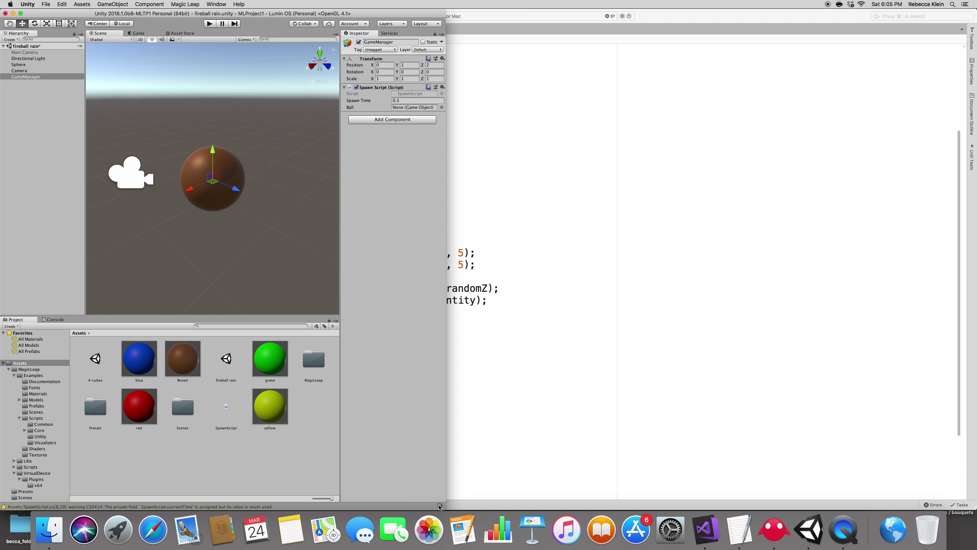
left_click(52, 320)
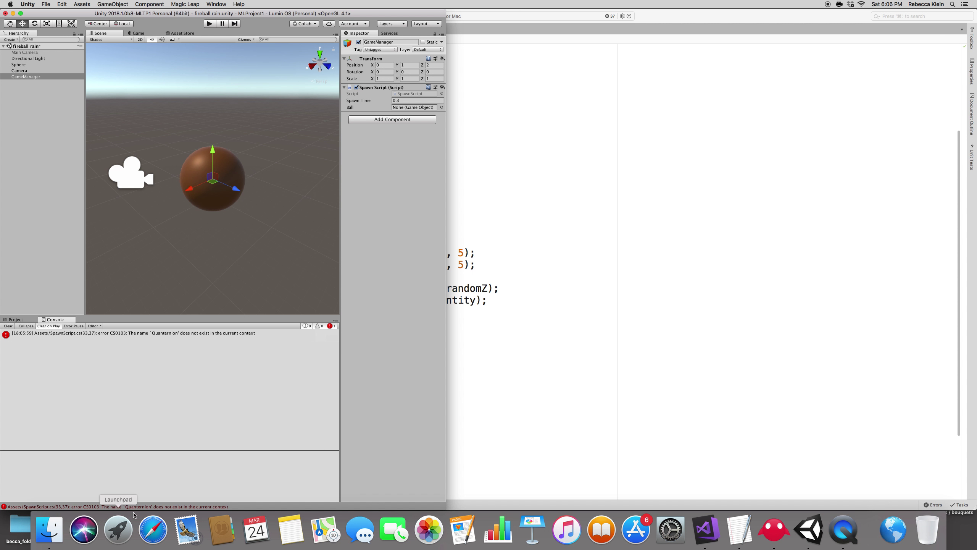
Correct 'Quanternion' to 'Quaternion' in SpawnScript, then return to Unity's Project assets.
left_click(526, 363)
left_click(382, 301)
key("BackSpace")
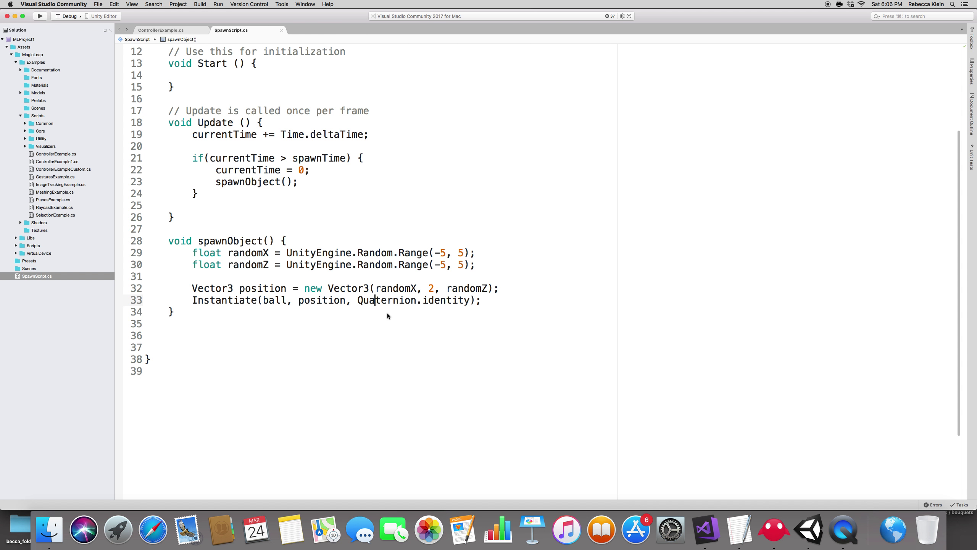
key("super+Tab")
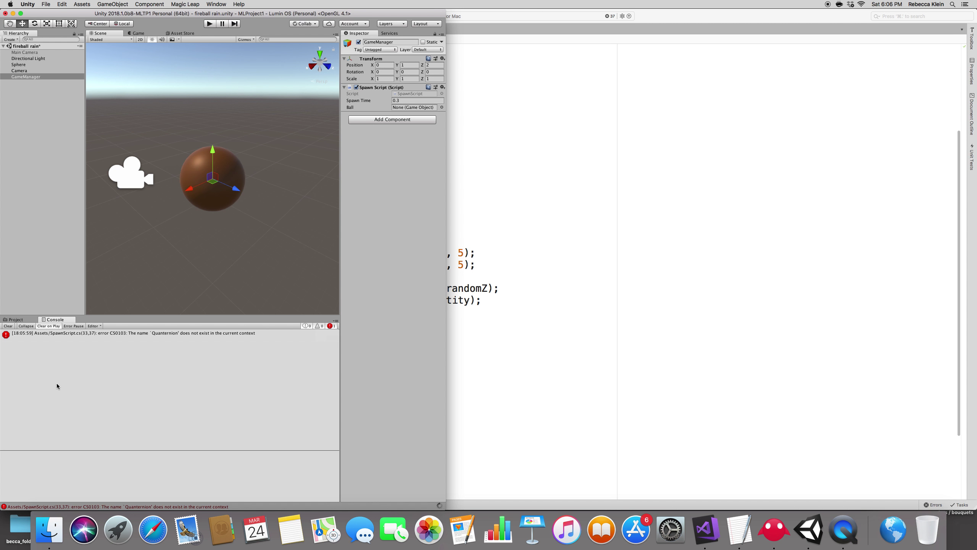
left_click(8, 321)
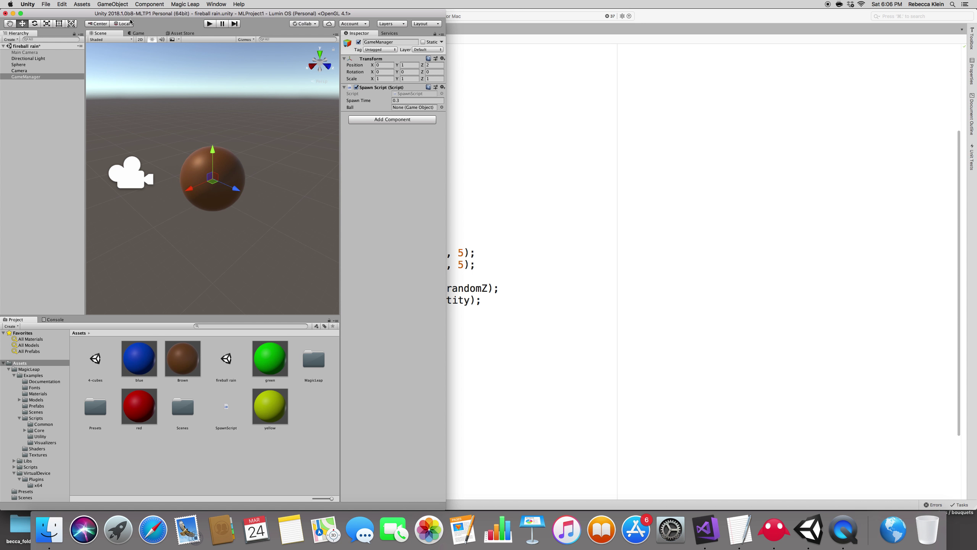
Play-test the spawner in the Magic Leap simulator, read the unassigned ball error, and stop playback.
left_click(208, 24)
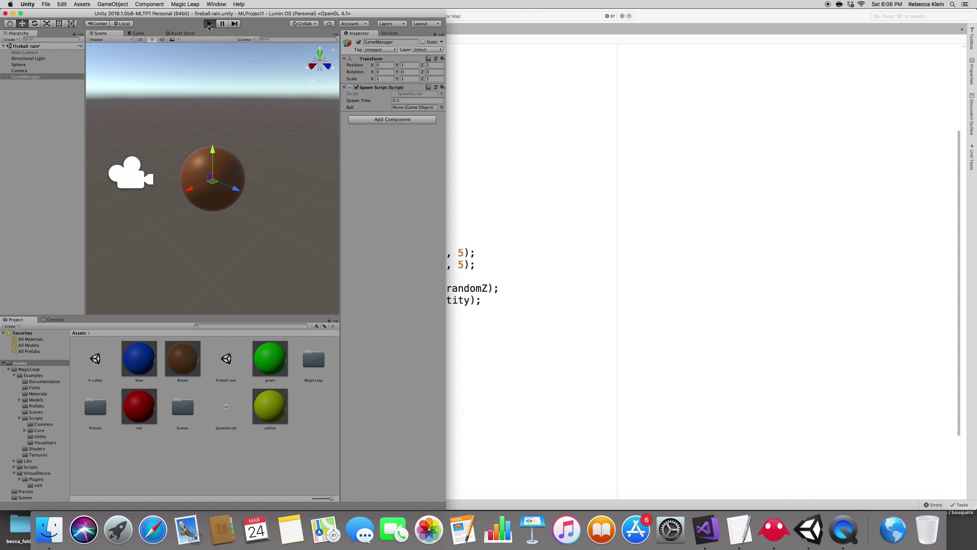
key("super+Tab")
key("super+Tab")
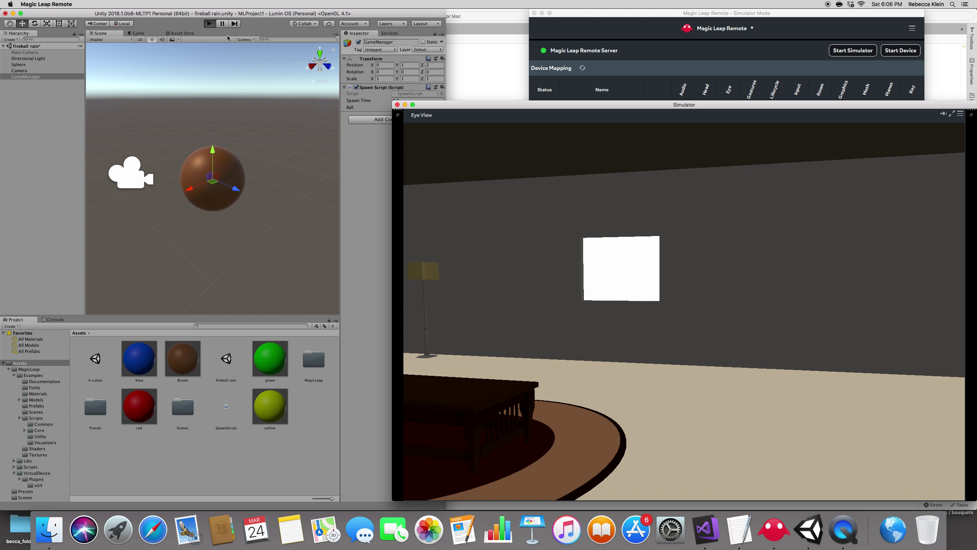
left_click(373, 146)
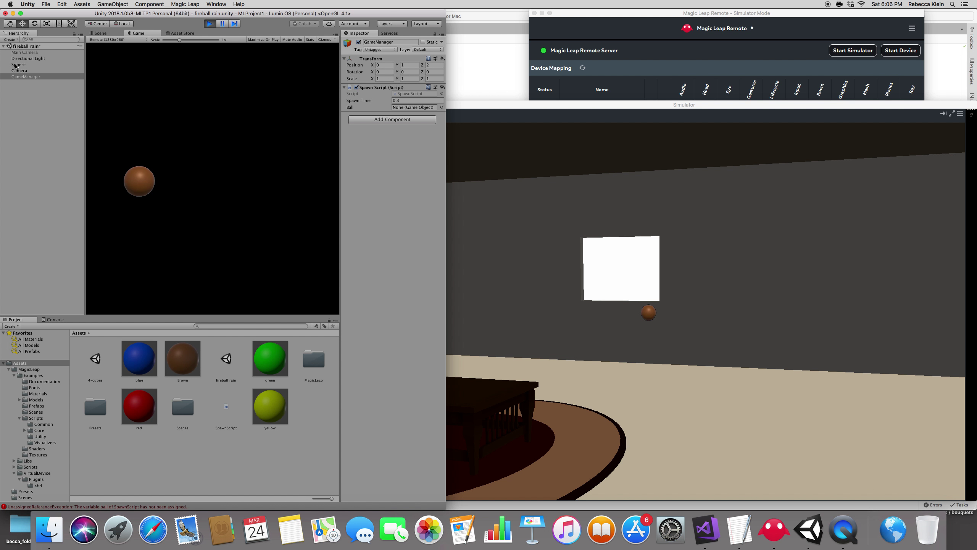
left_click(54, 319)
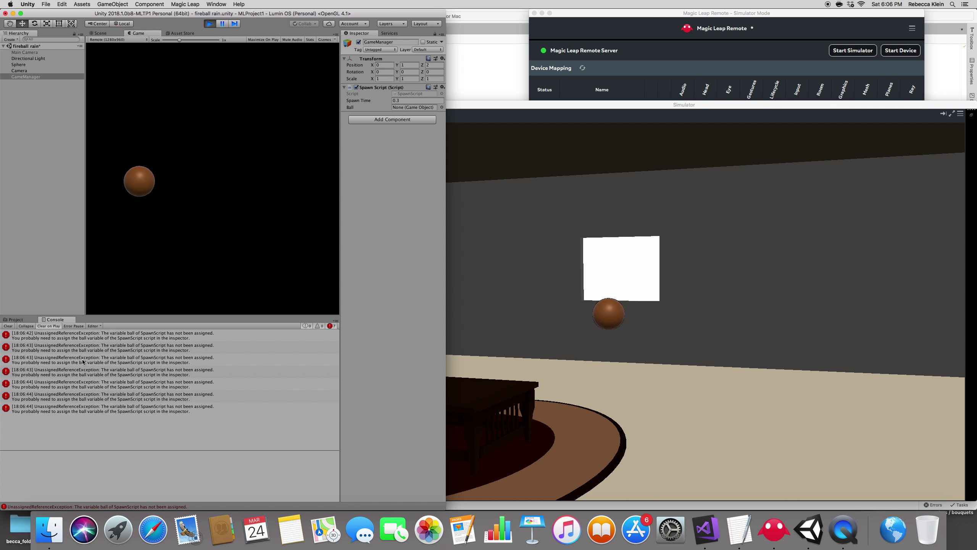
left_click(118, 357)
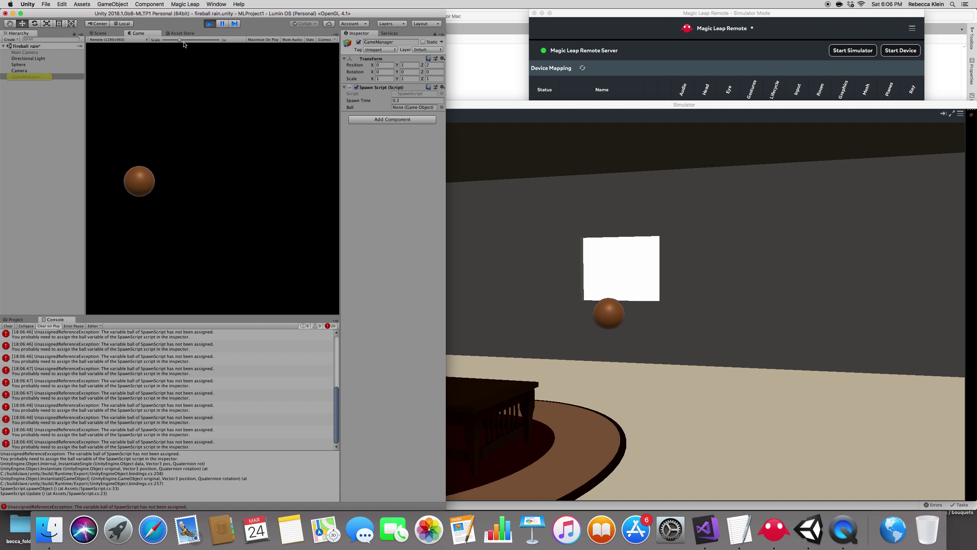
key("super+p")
left_click(19, 71)
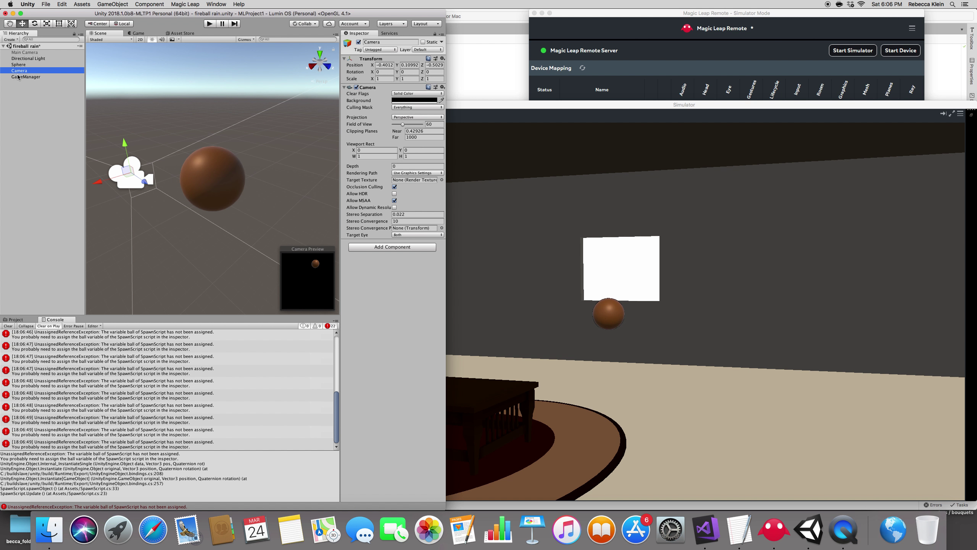
Assign Sphere to GameManager's SpawnScript Ball field, clear the Console, and play the scene again.
left_click(19, 77)
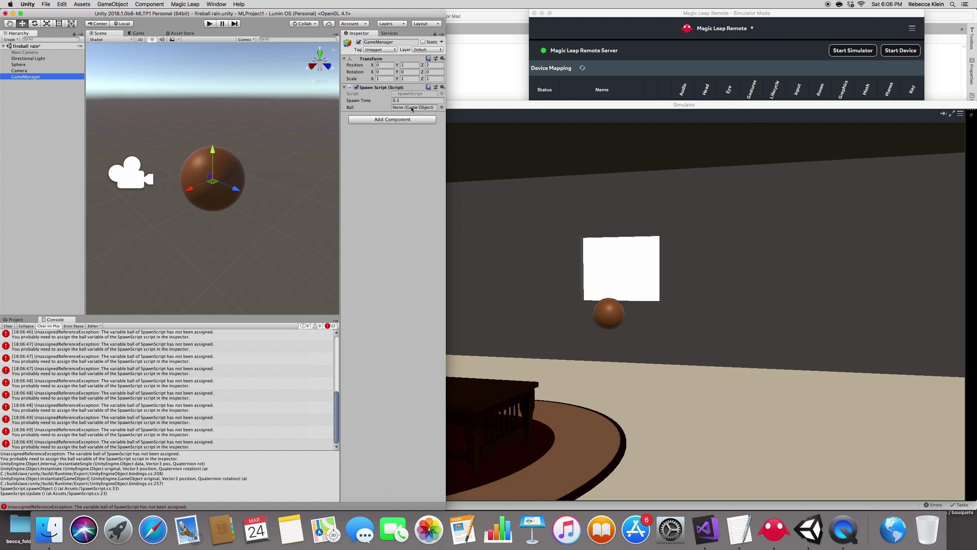
left_click(442, 108)
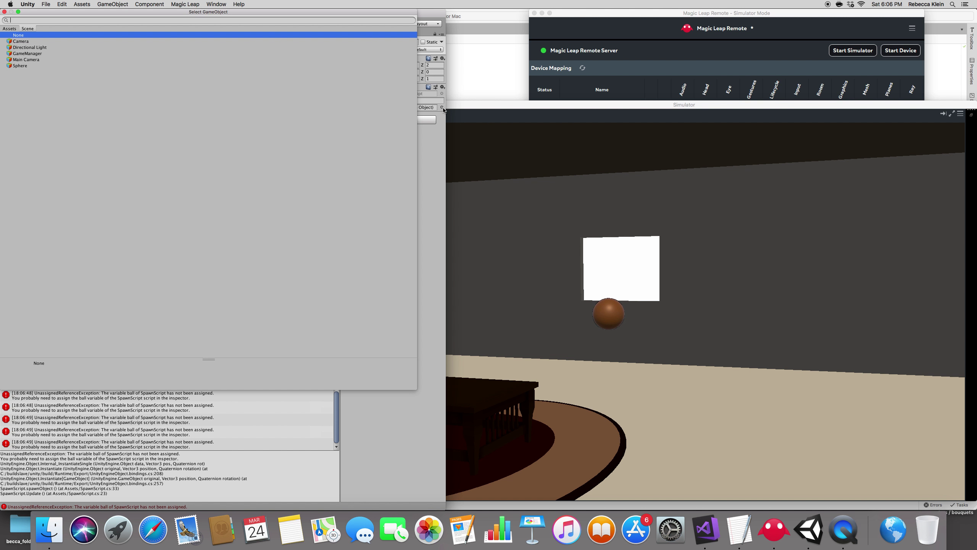
left_click(17, 65)
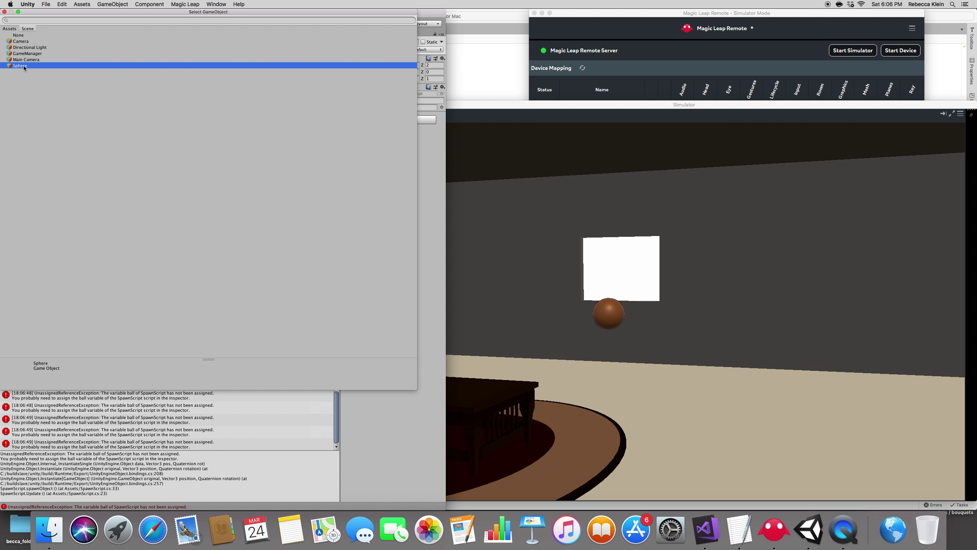
double_click(24, 68)
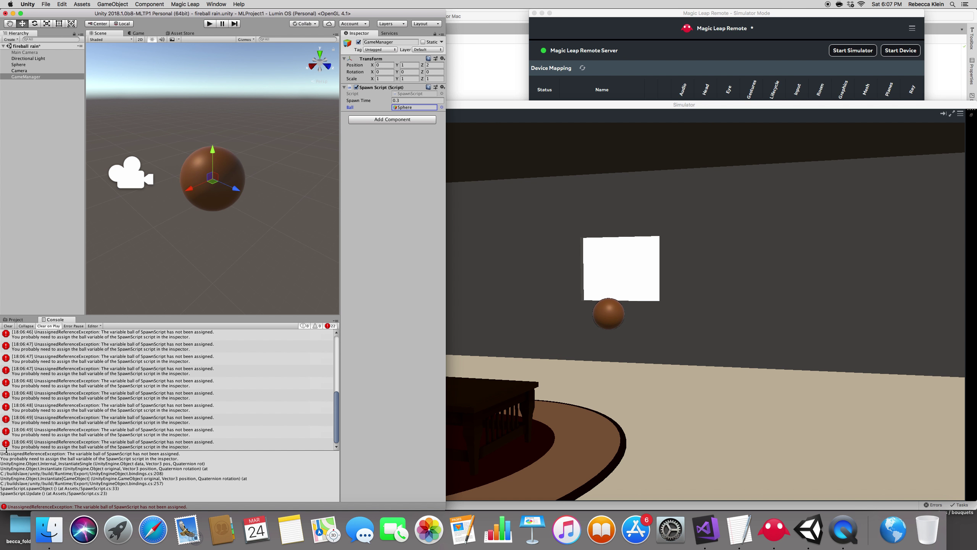
left_click(7, 327)
left_click(209, 23)
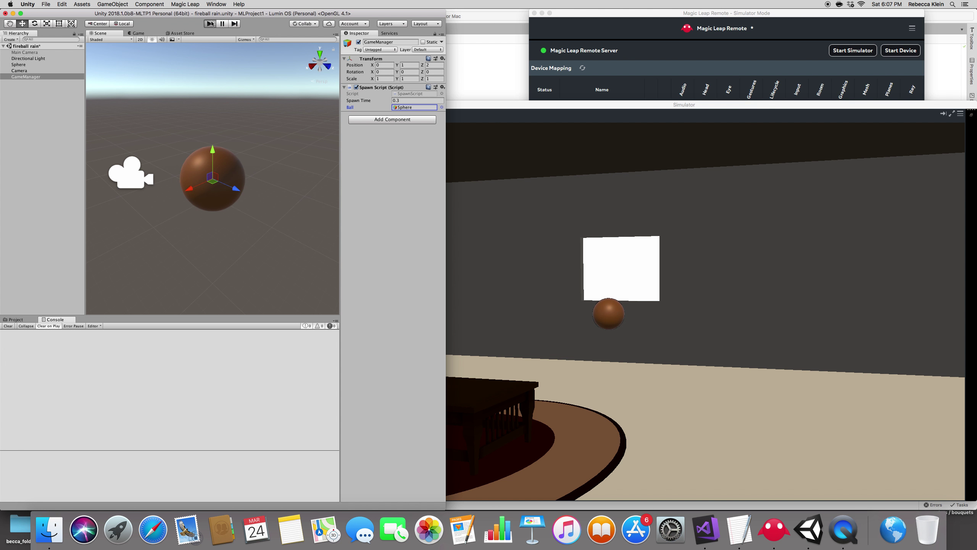
left_click(492, 115)
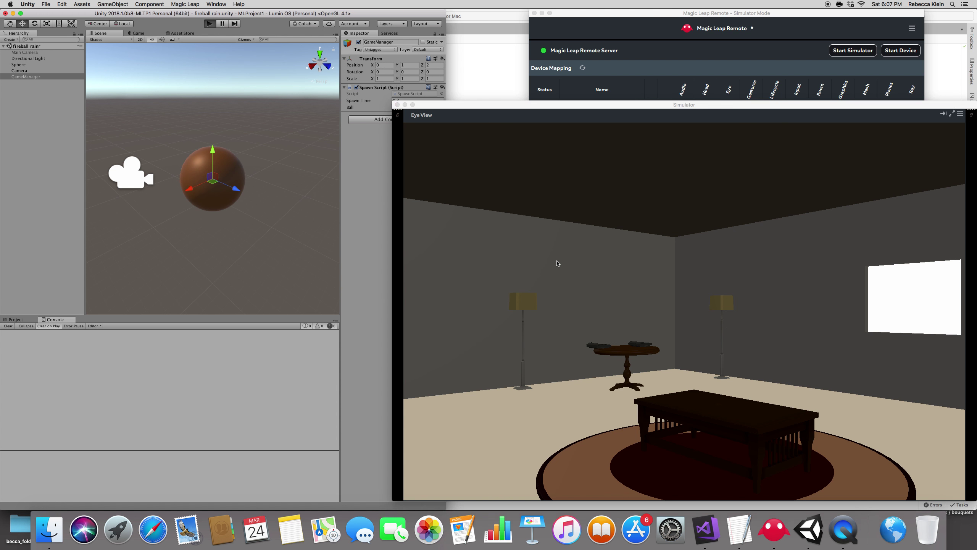
Watch spheres spawn into the simulator room, turning the view left, then exit Play mode.
key("super+p")
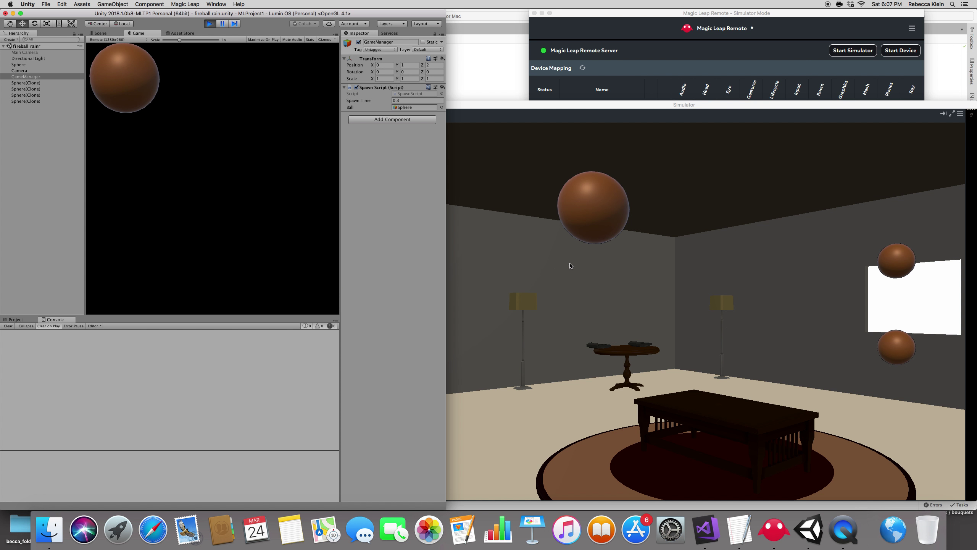
left_click(568, 290)
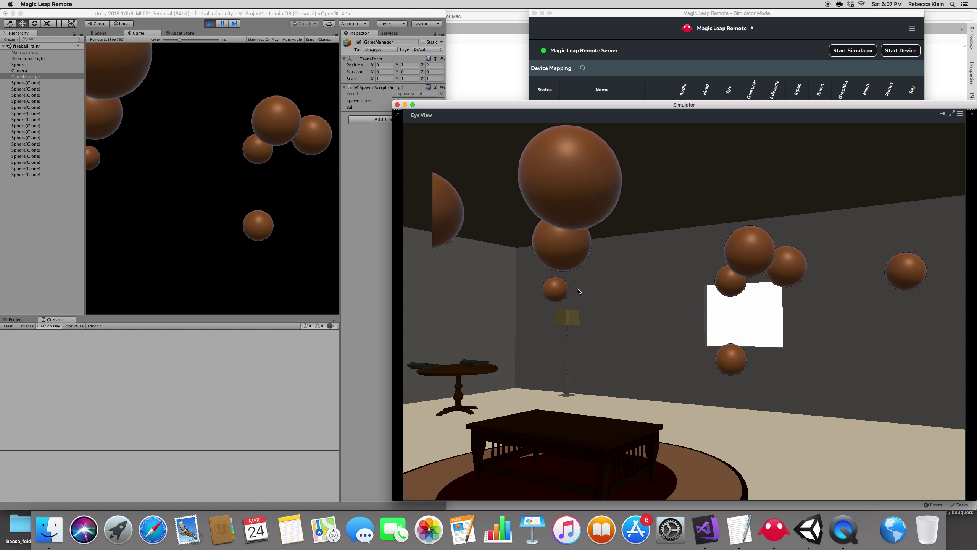
key("Left")
key("Left")
key("Left")
key("Left")
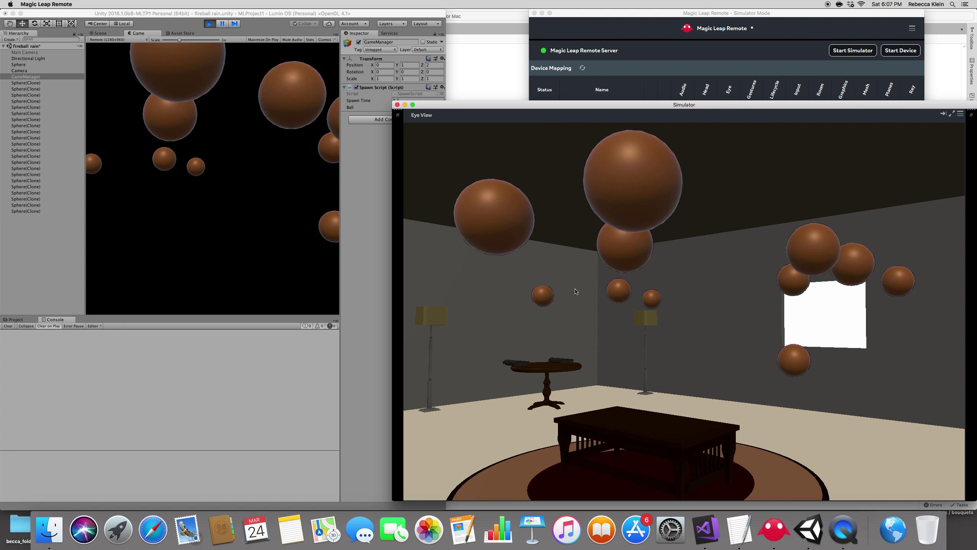
key("Left")
key("Left")
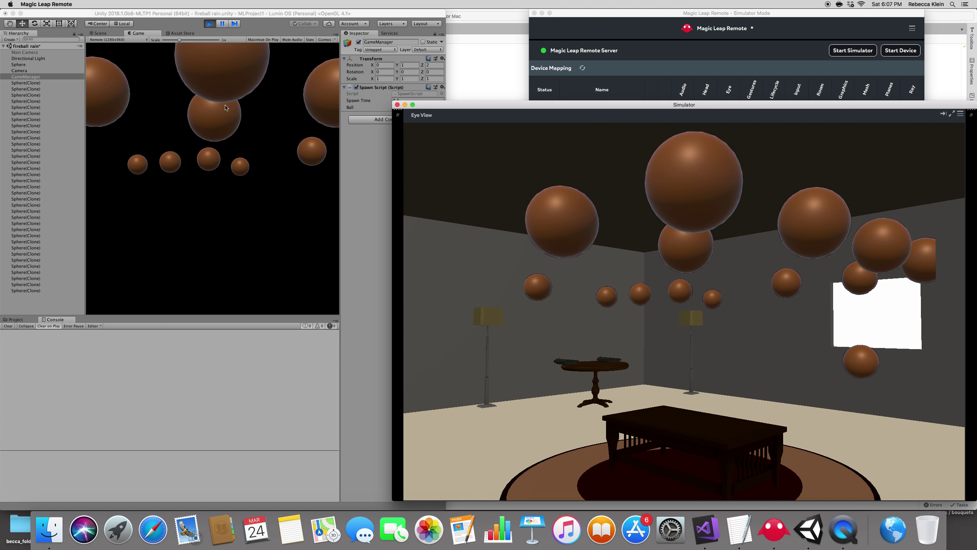
left_click(212, 33)
left_click(210, 24)
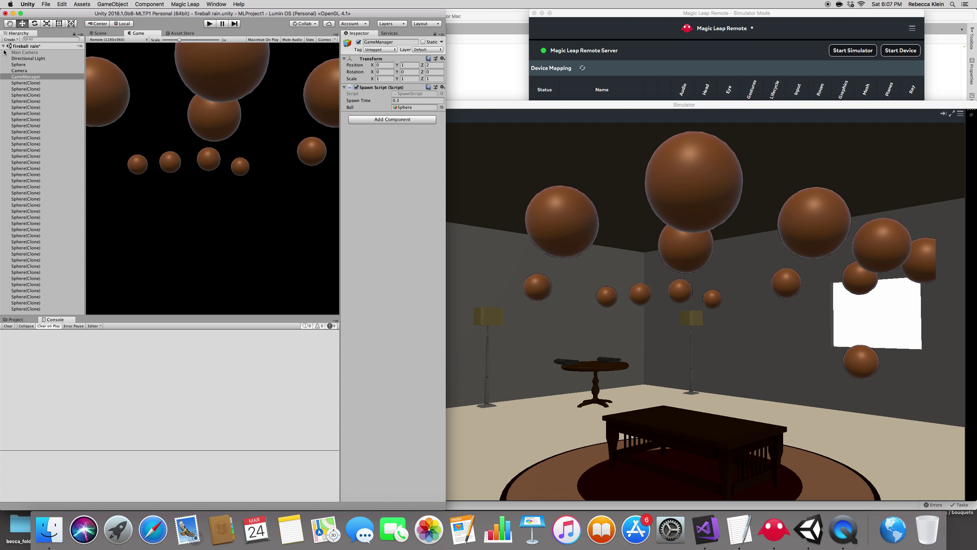
Set the Sphere's scale to 0.1 on X, Y and Z.
left_click(20, 71)
left_click(18, 65)
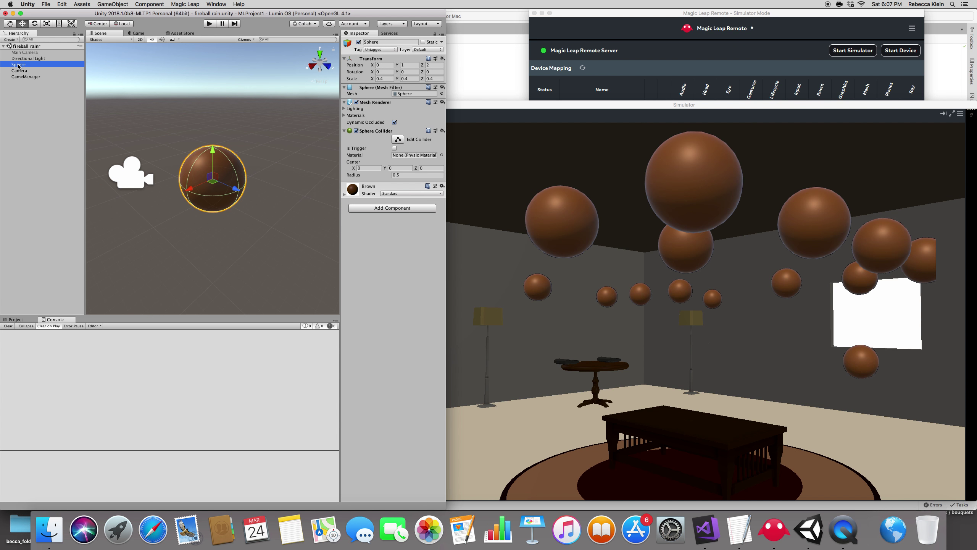
left_click(385, 85)
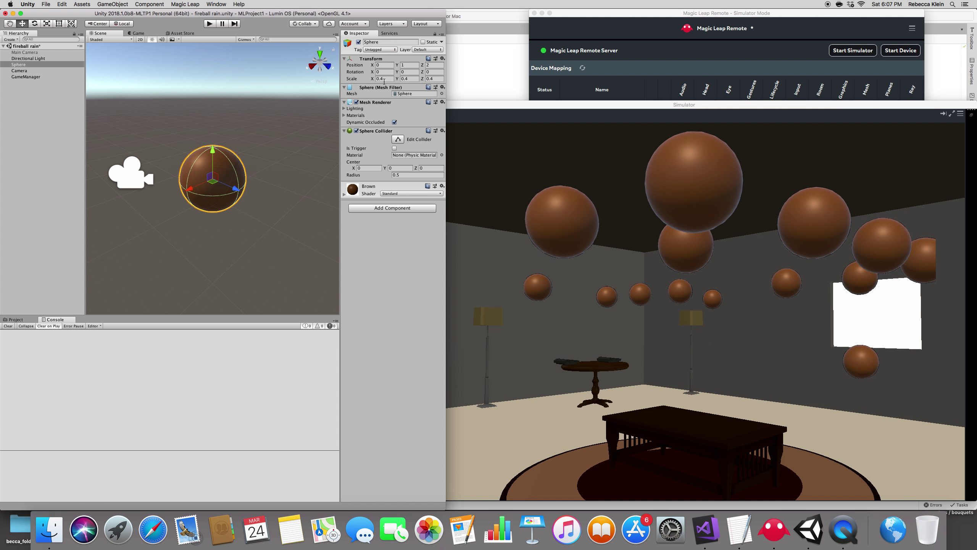
left_click(384, 79)
type("0.1")
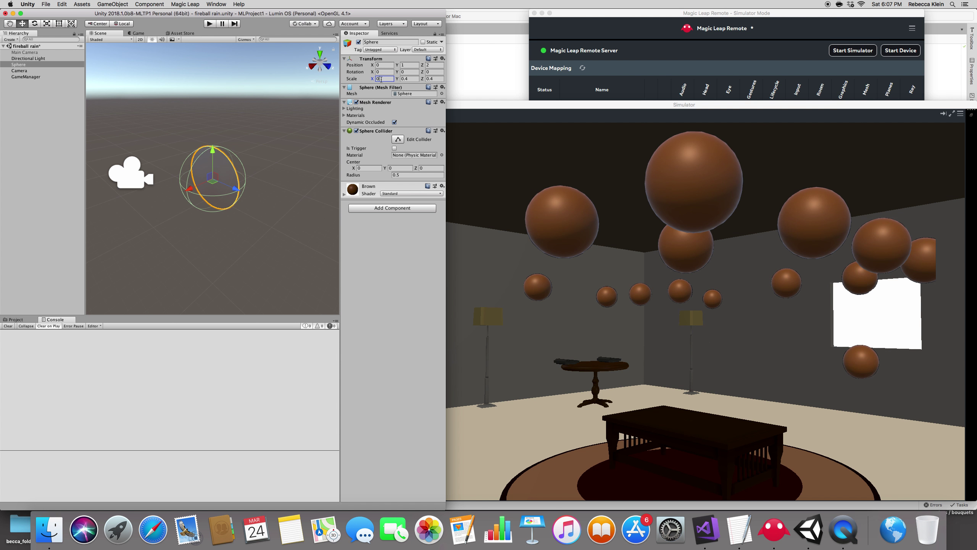
left_click(407, 79)
type("1")
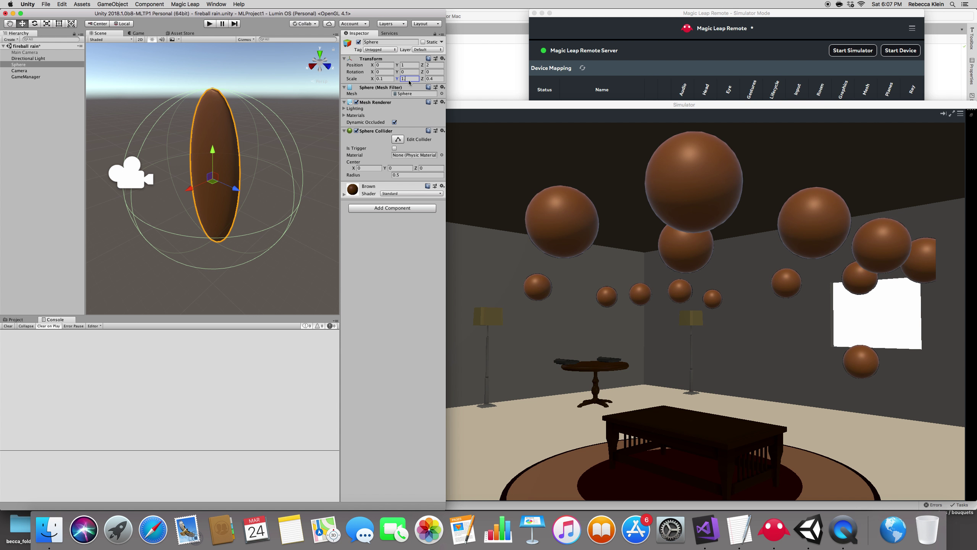
key("Return")
type("0.1")
left_click(439, 79)
type("0.1")
key("Return")
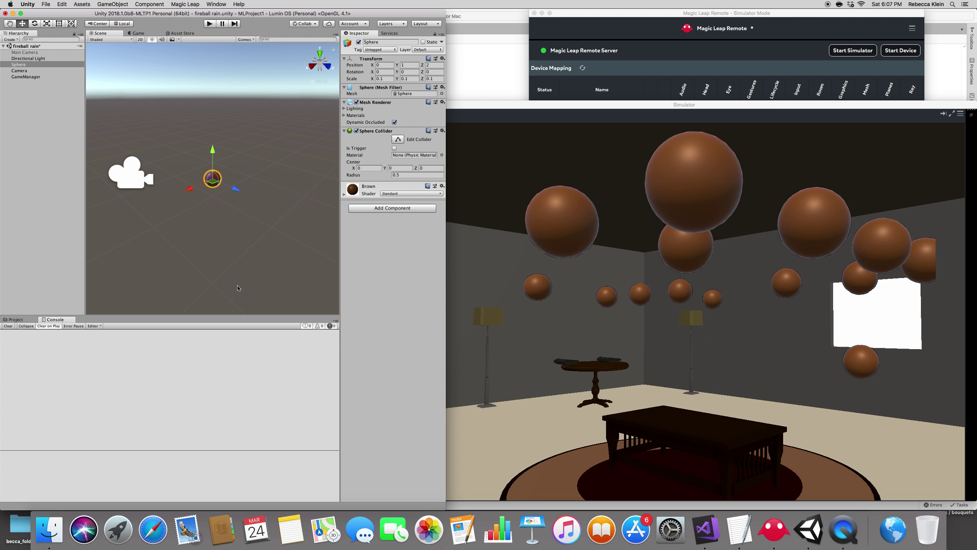
Add a Rigidbody component to the Sphere.
left_click(13, 320)
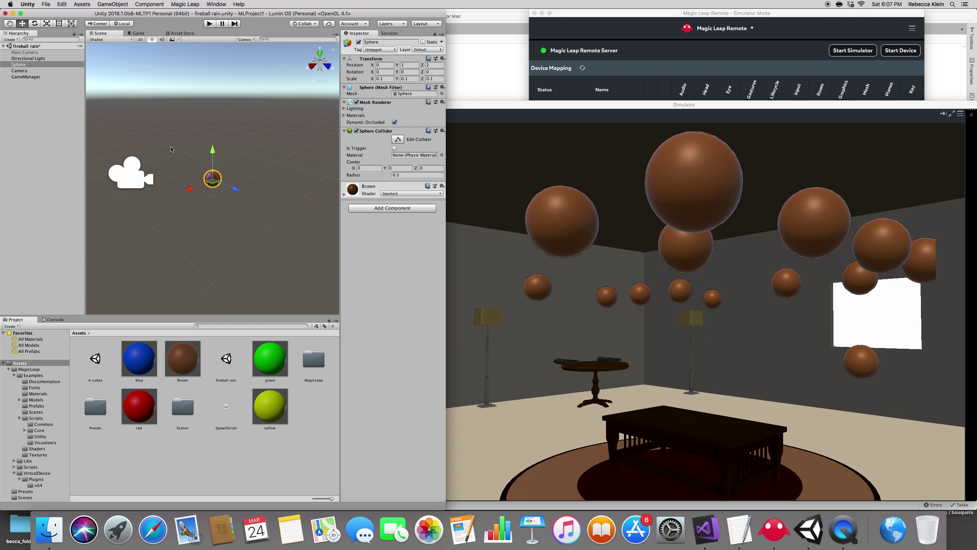
left_click(366, 212)
type("rigid")
left_click(367, 237)
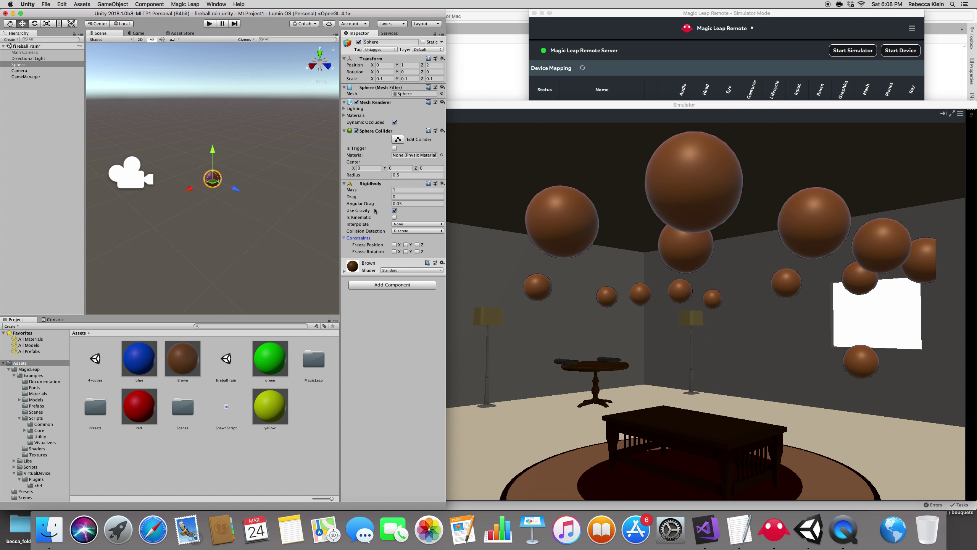
left_click(209, 24)
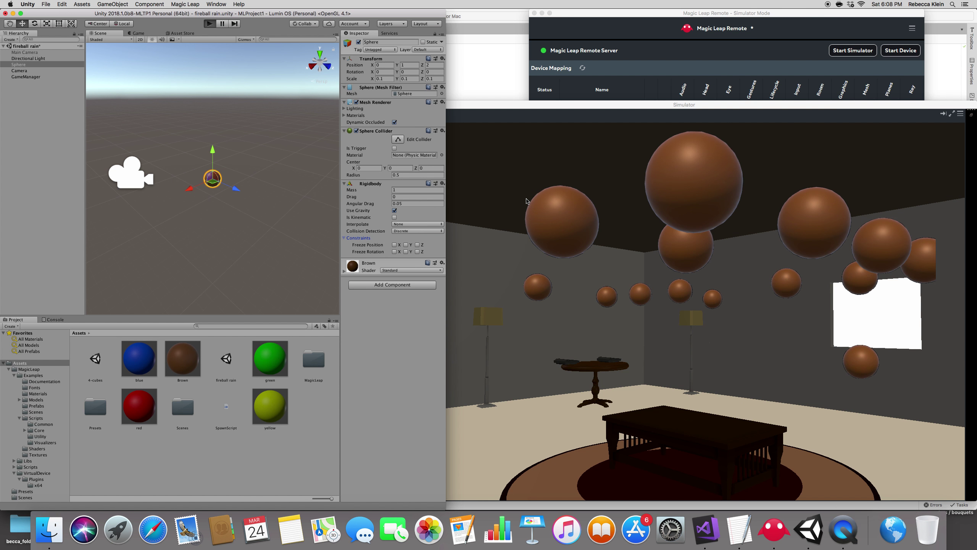
left_click(482, 111)
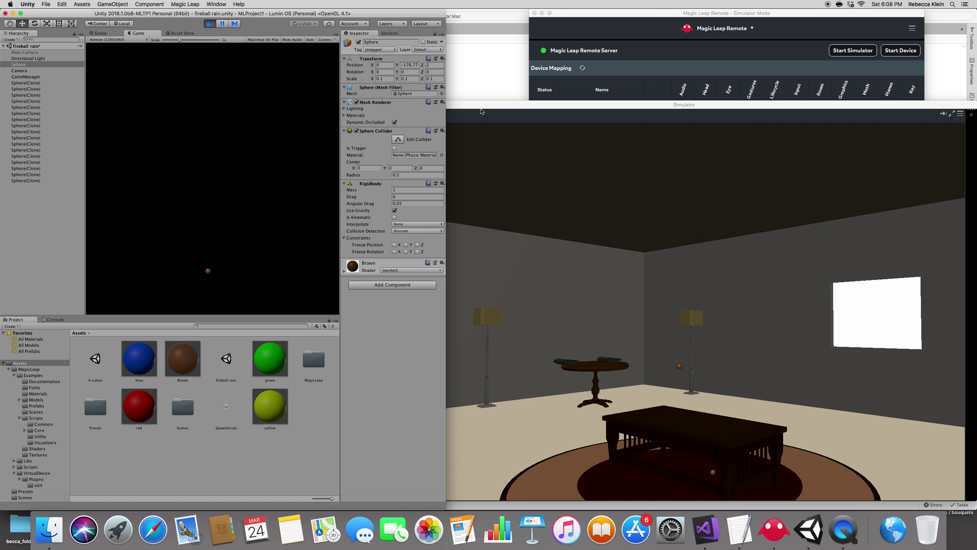
left_click(210, 24)
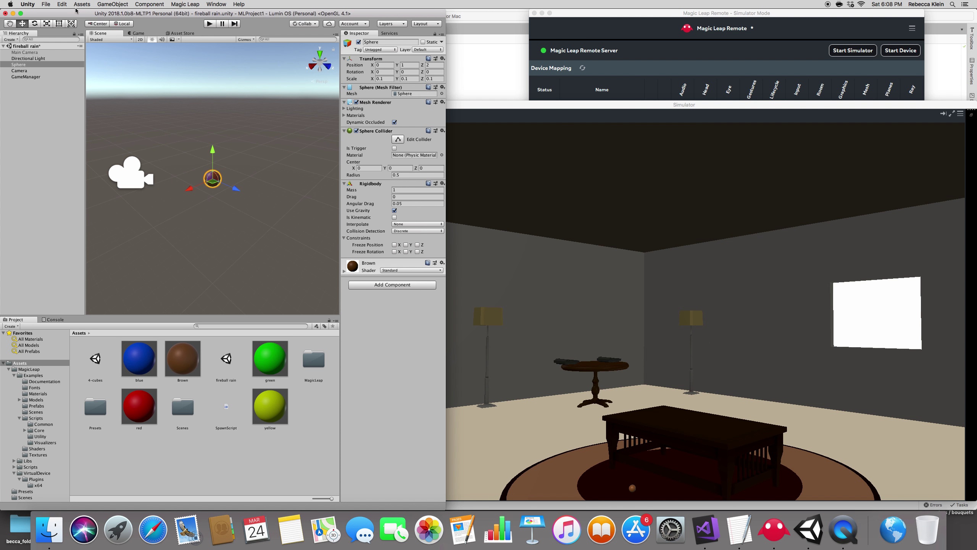
Set Physics gravity Y to -1 instead of -9.81, then play the scene.
left_click(62, 4)
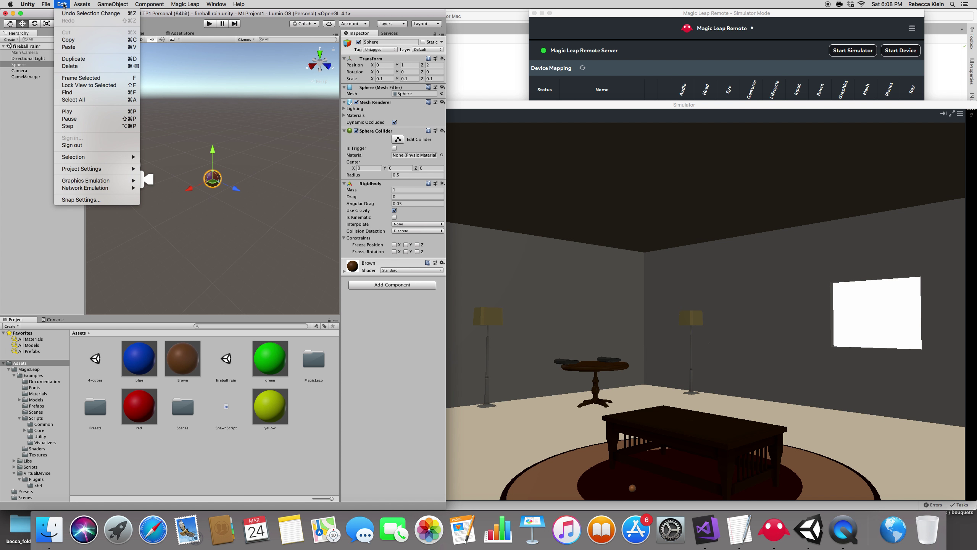
mouse_move(88, 171)
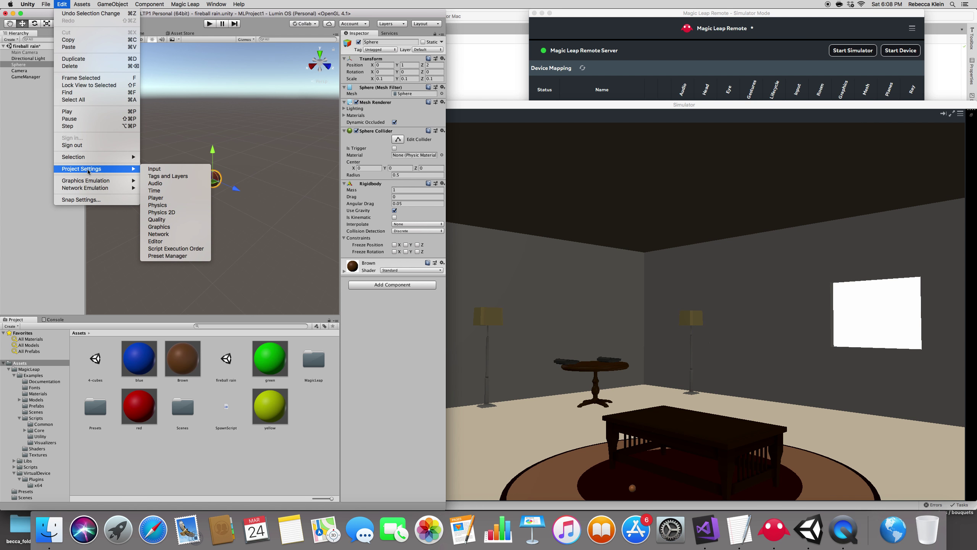
left_click(155, 207)
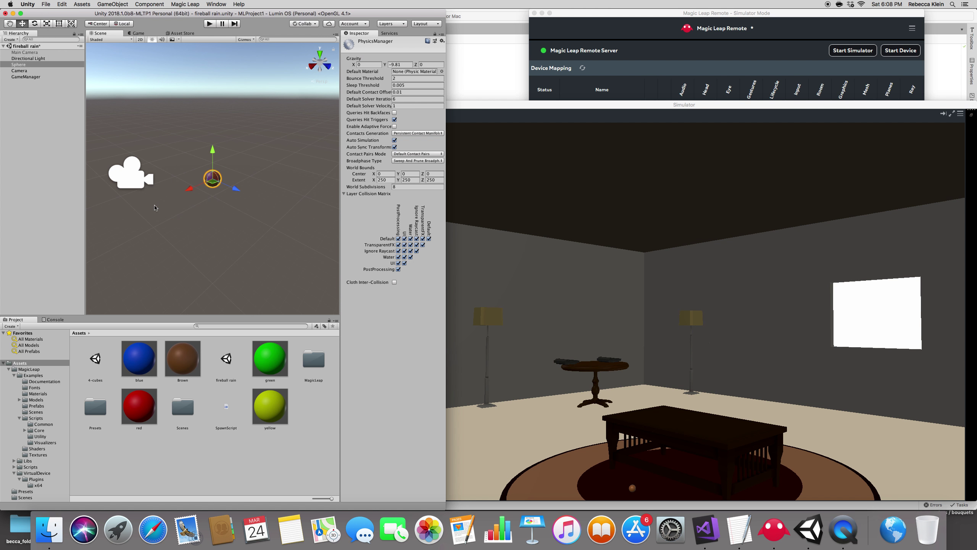
left_click(389, 66)
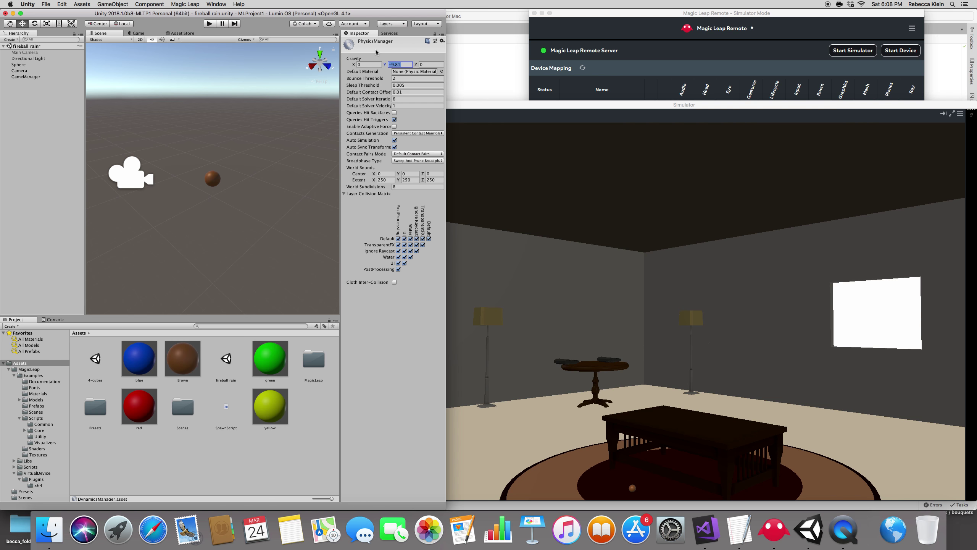
type("-1")
key("Tab")
left_click(210, 25)
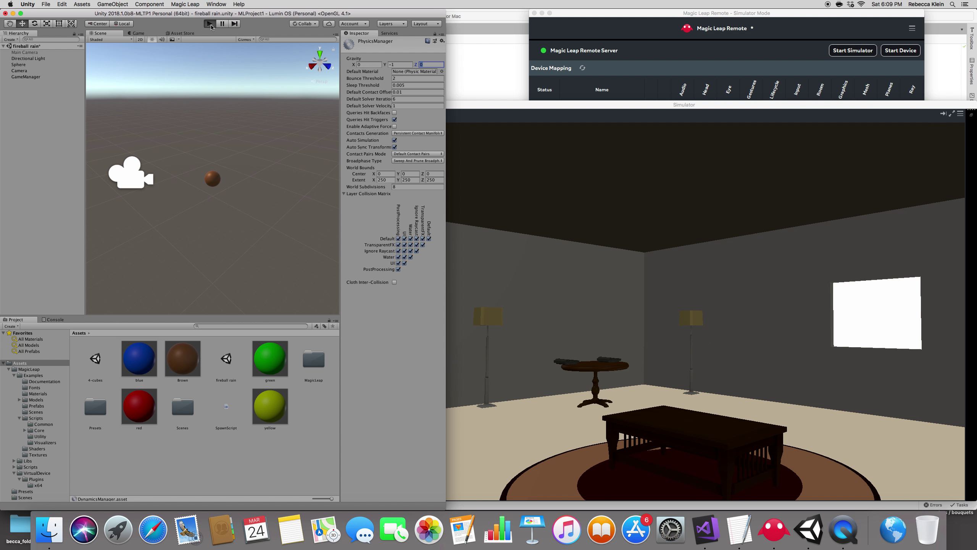
left_click(210, 24)
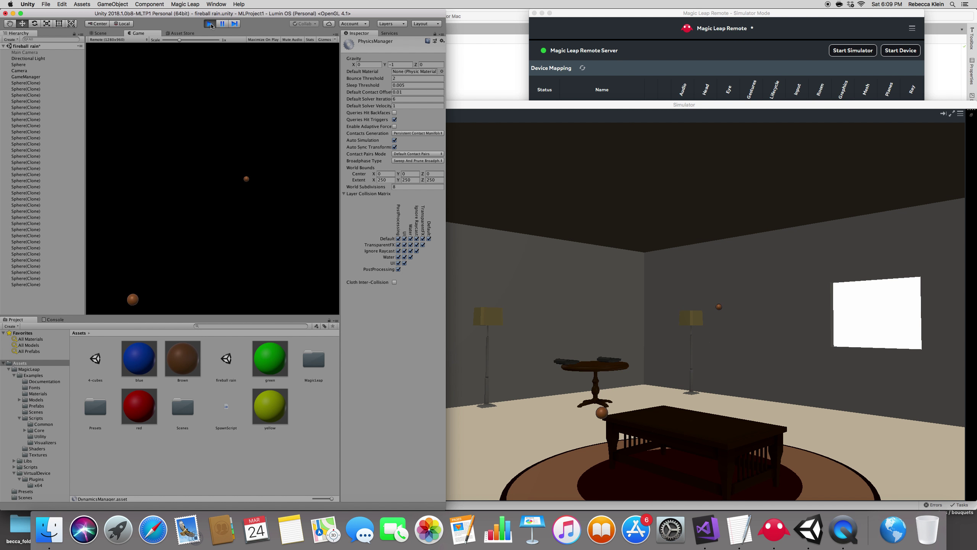
left_click(210, 24)
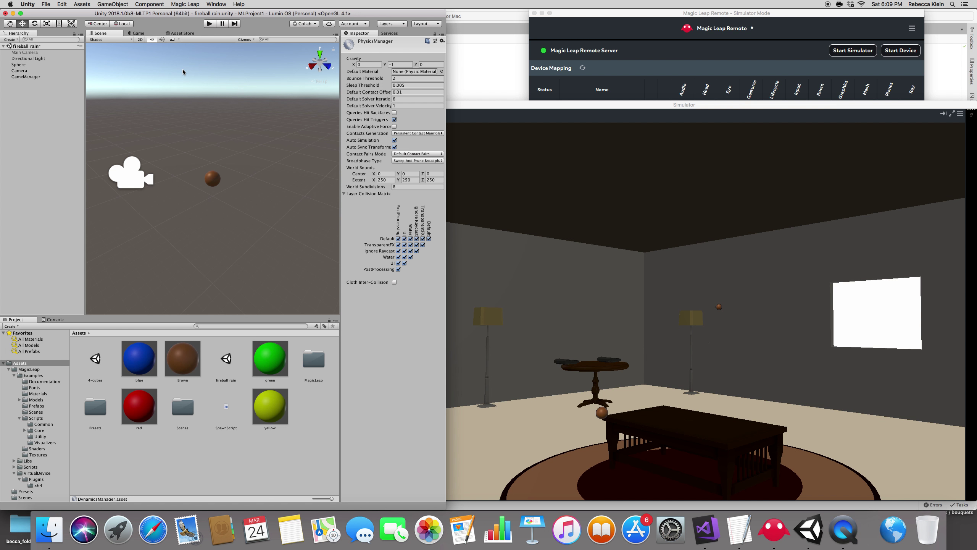
Search the Asset Store for 'unity particle pack' and open the Unity Particle Pack listing.
left_click(181, 34)
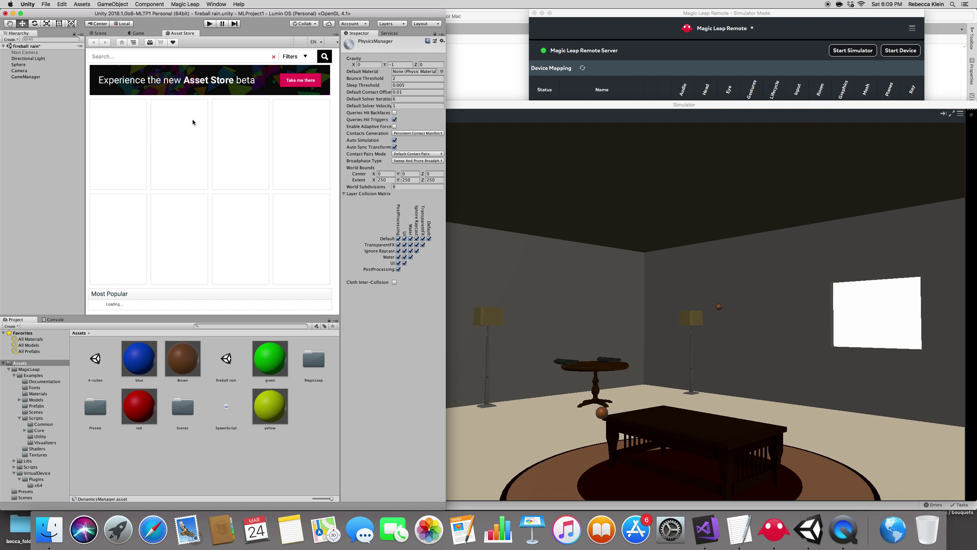
mouse_move(178, 34)
left_mouse_down()
mouse_move(188, 102)
mouse_move(165, 35)
left_mouse_up()
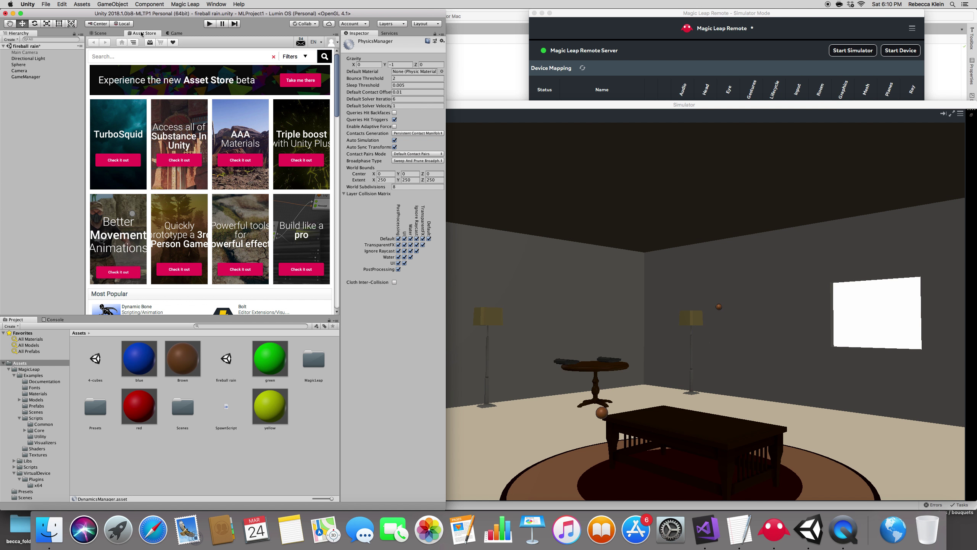
left_click(122, 58)
type("unity particle pack")
key("Return")
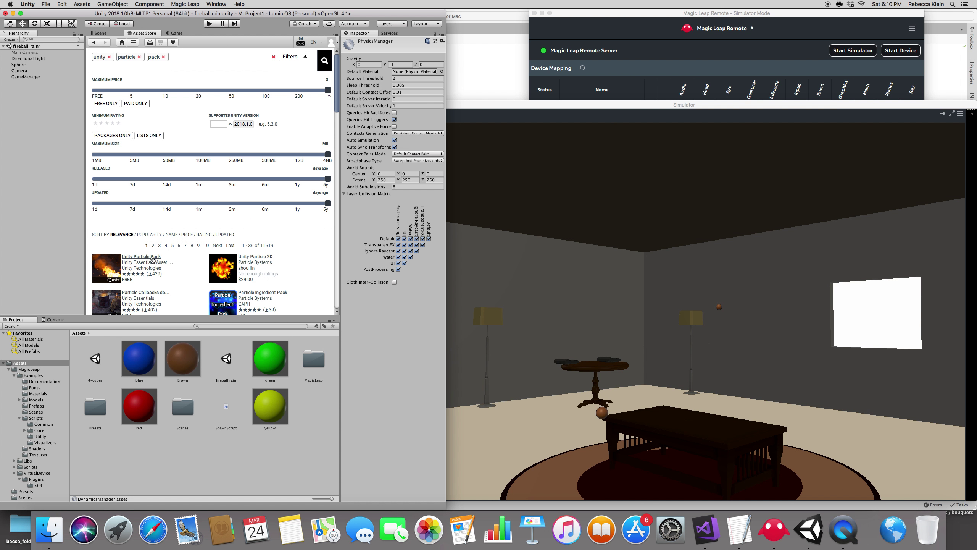
left_click(135, 259)
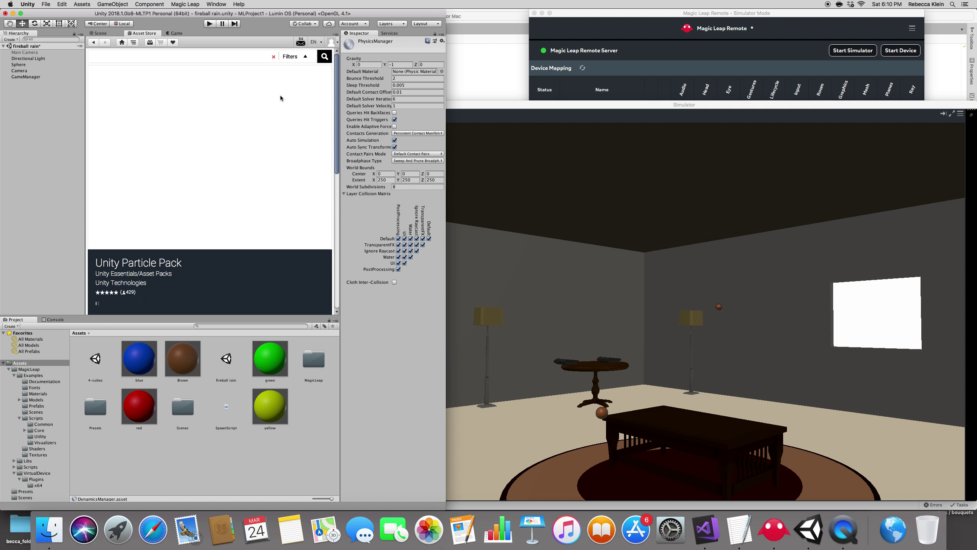
scroll(145, 305, "down", 3)
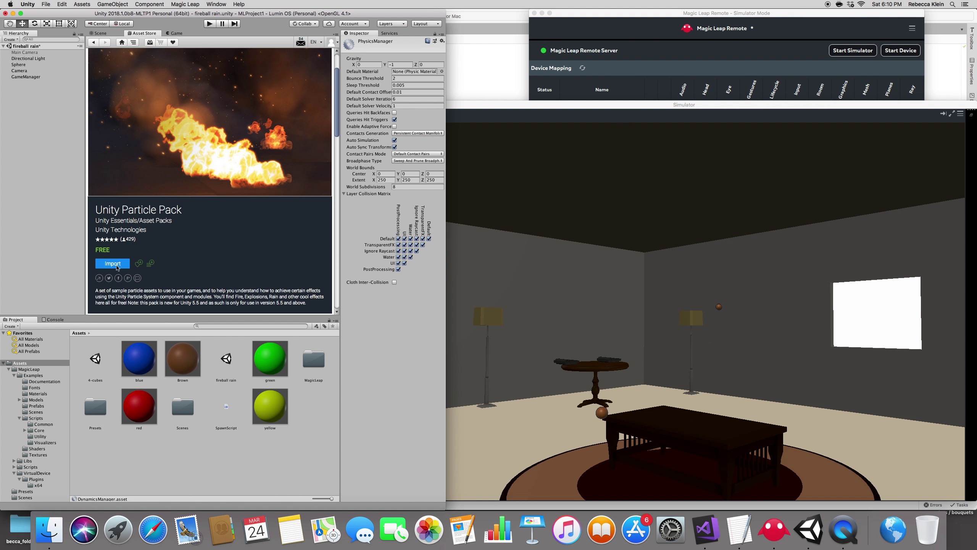
Import all files of the Unity Particle Pack into the project.
left_click(109, 265)
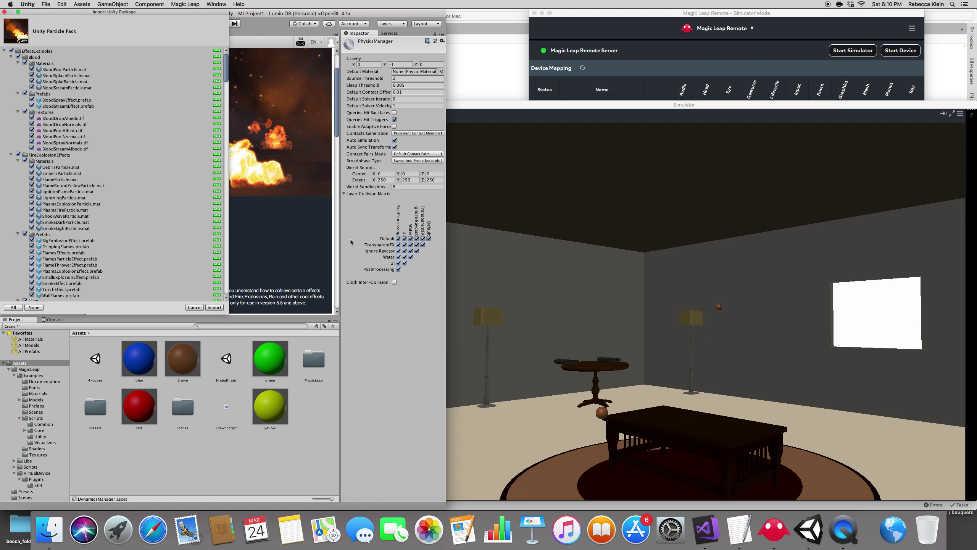
left_click(214, 307)
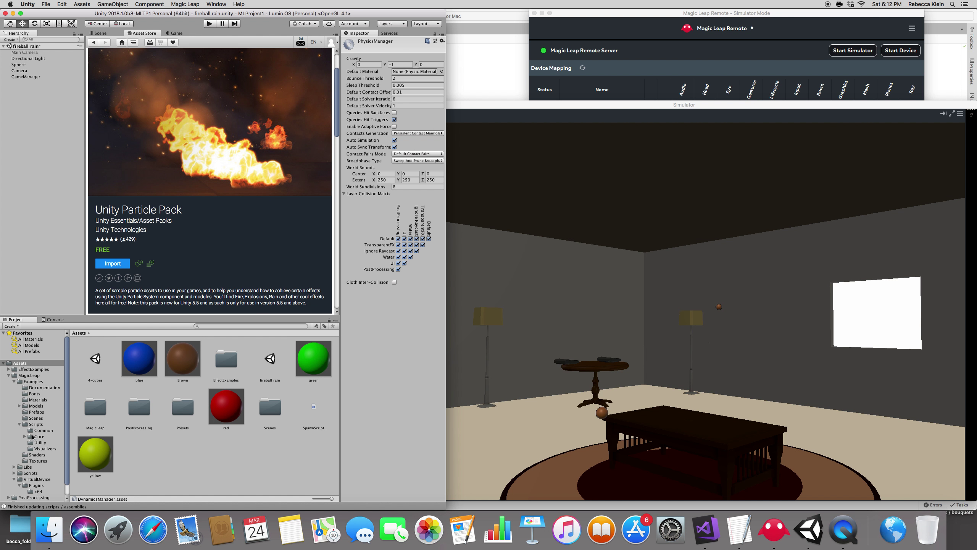
Browse to EffectExamples > FireExplosionEffects > Prefabs and select the TorchEffect prefab.
left_click(34, 369)
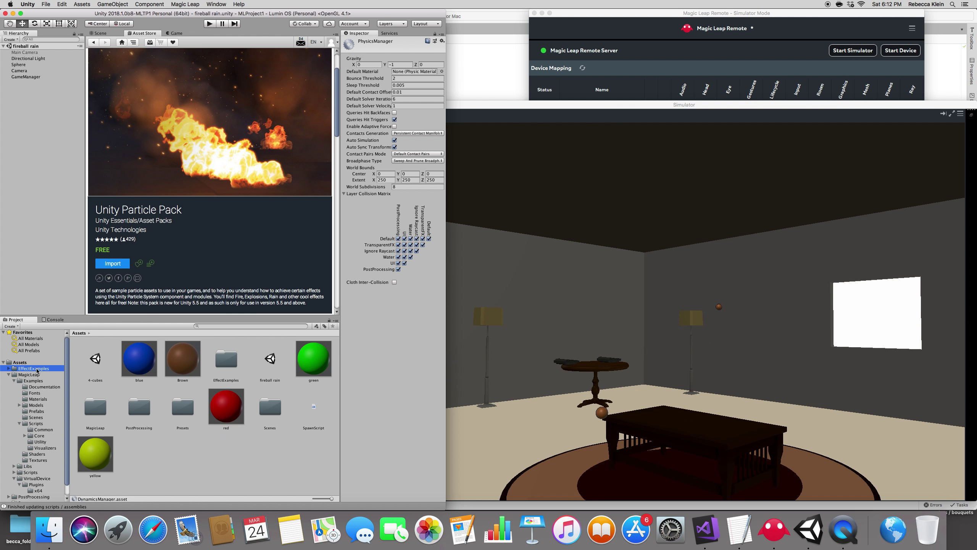
left_click(8, 369)
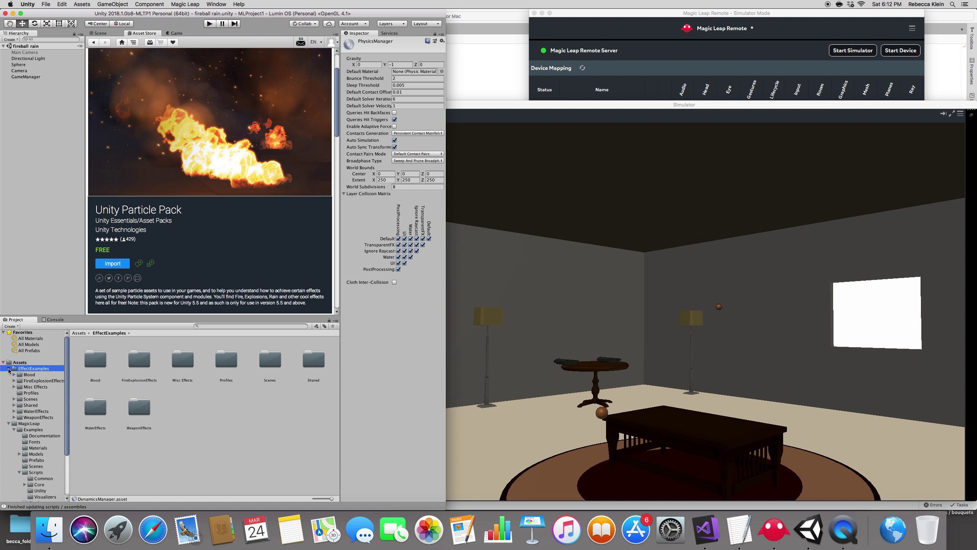
left_click(34, 380)
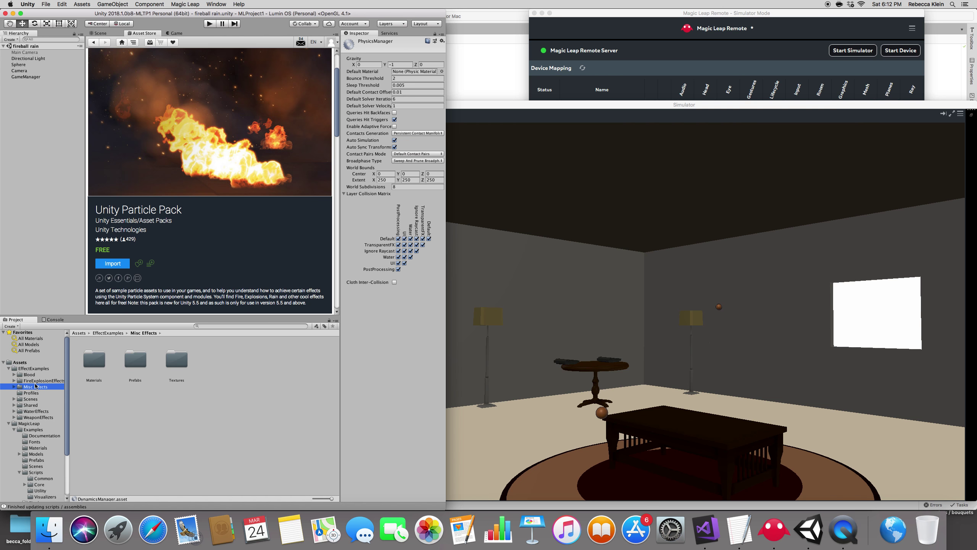
left_click(14, 380)
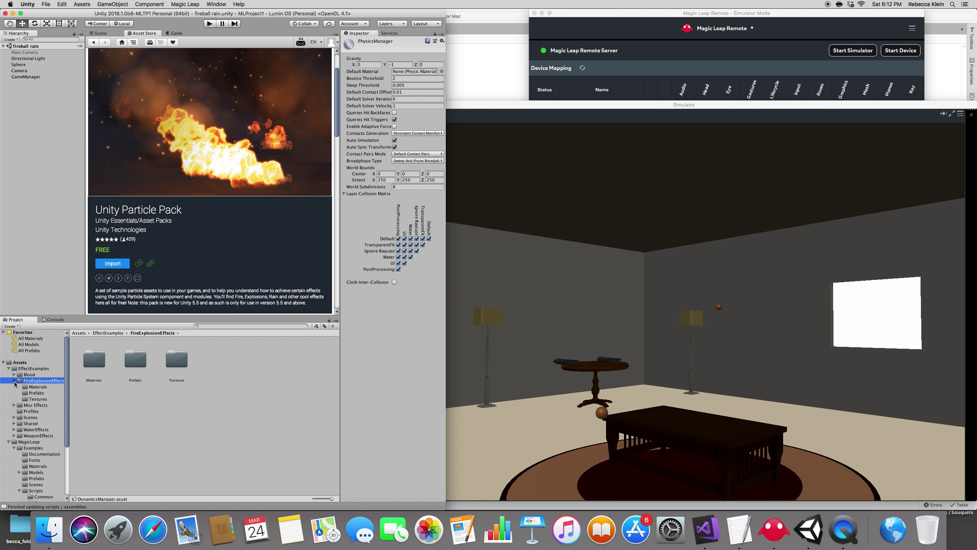
left_click(37, 394)
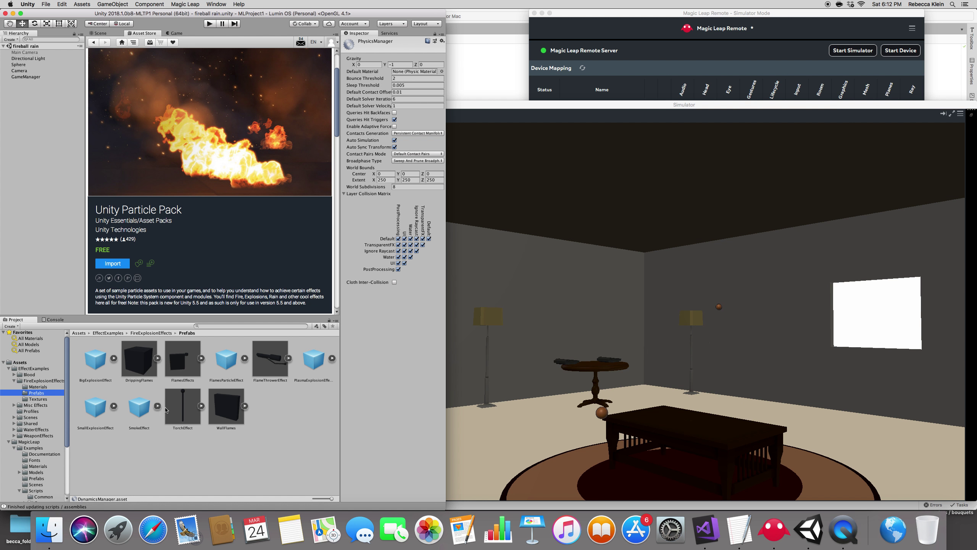
left_click(183, 411)
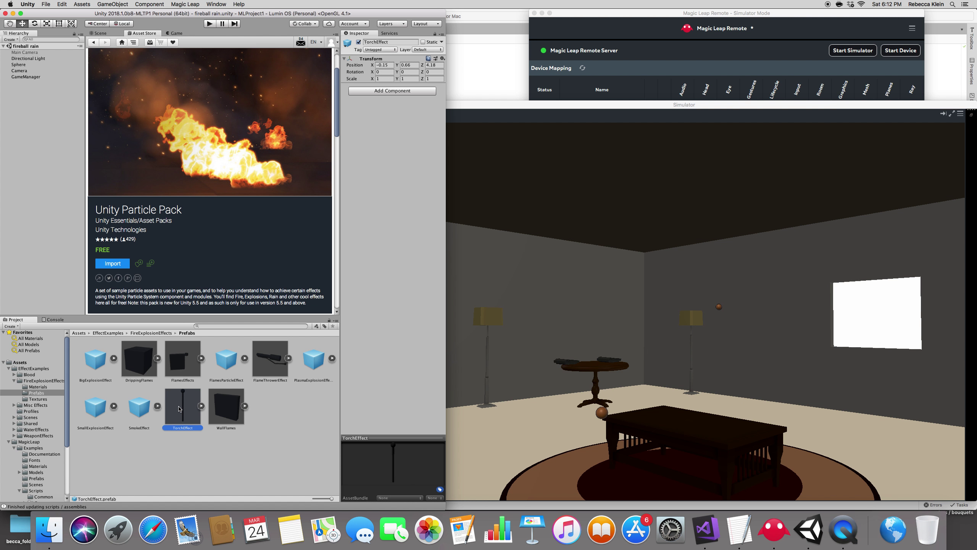
Duplicate TorchEffect and rename the copy CustomTorchEffect.
key("super+c")
key("super+v")
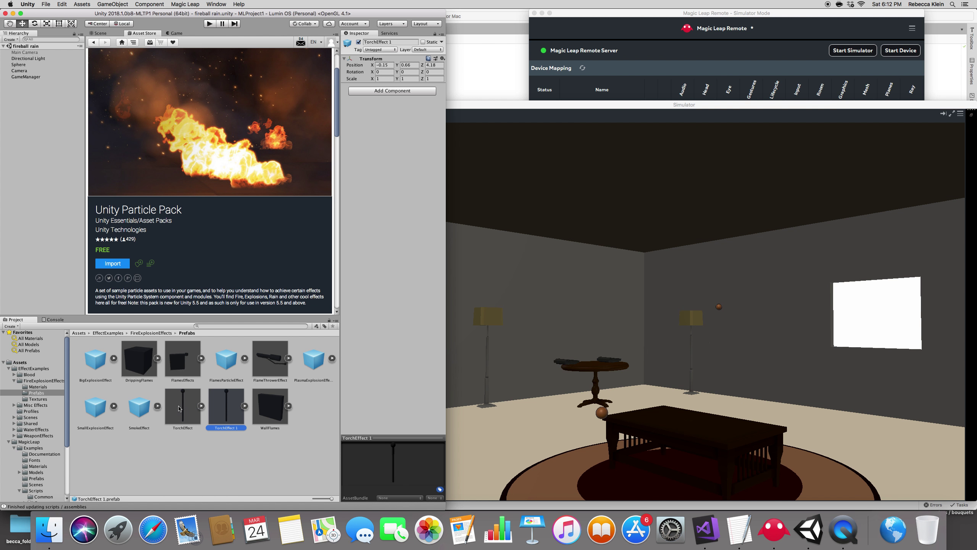
left_click(225, 428)
key("Left")
type("Custom")
key("Return")
Add the CustomTorchEffect torch to the scene, frame it, and play-test it among the falling spheres.
left_click_drag(139, 357, 12, 108)
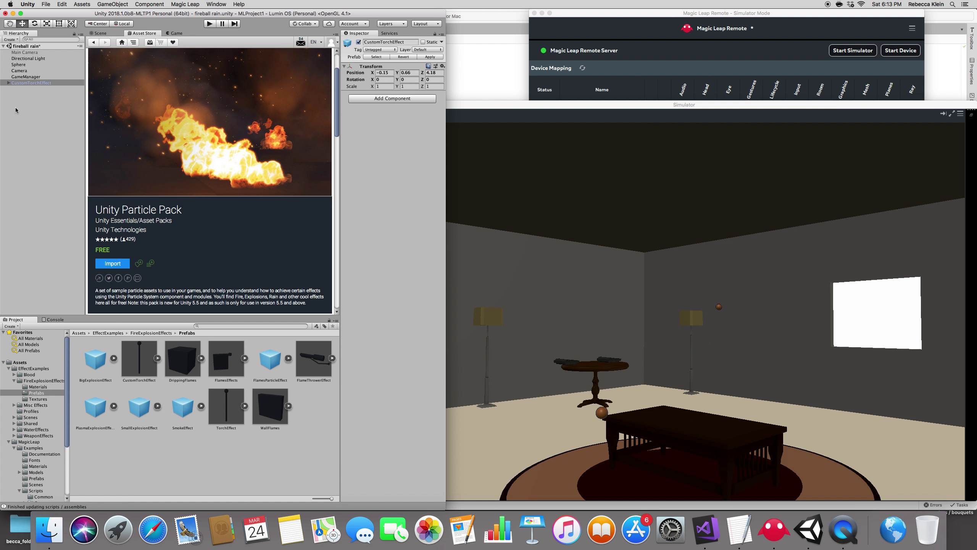
double_click(23, 83)
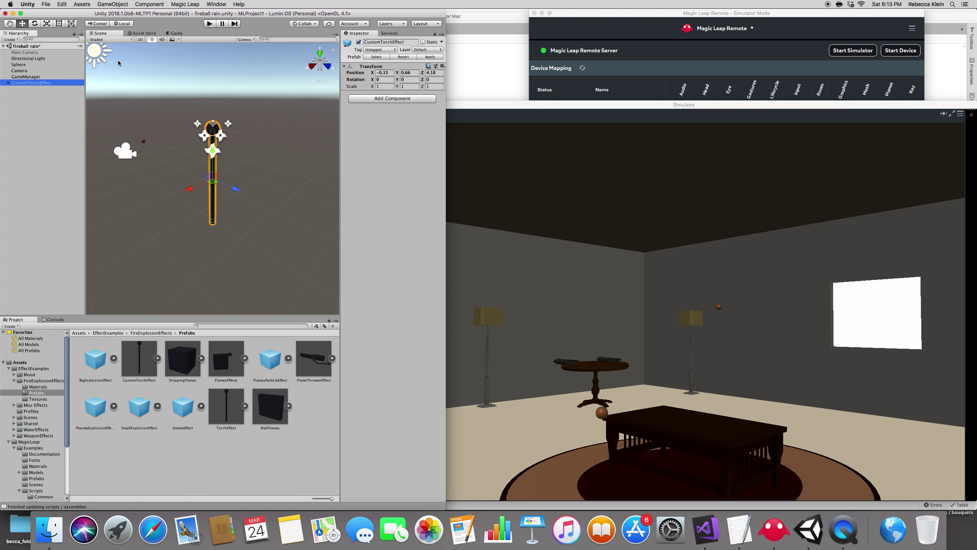
left_click(210, 25)
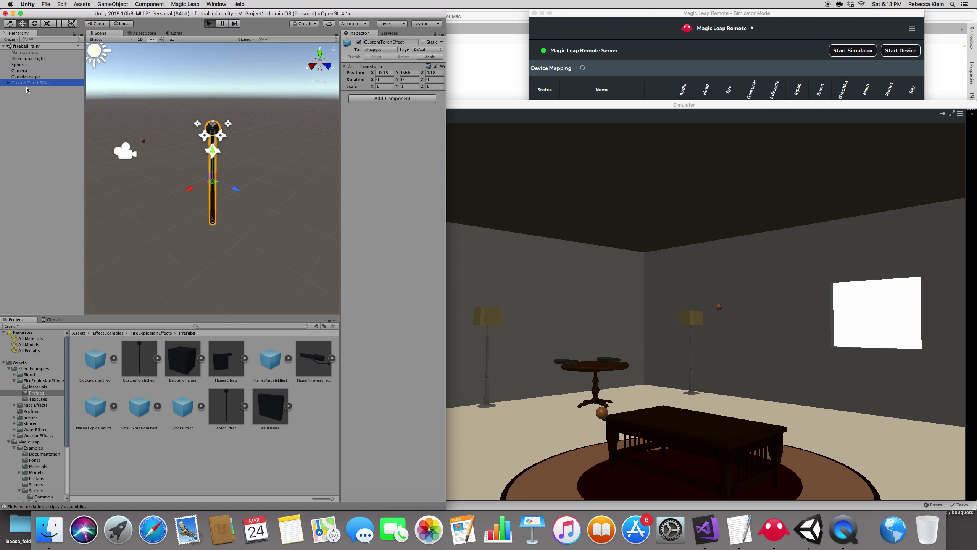
key("super+p")
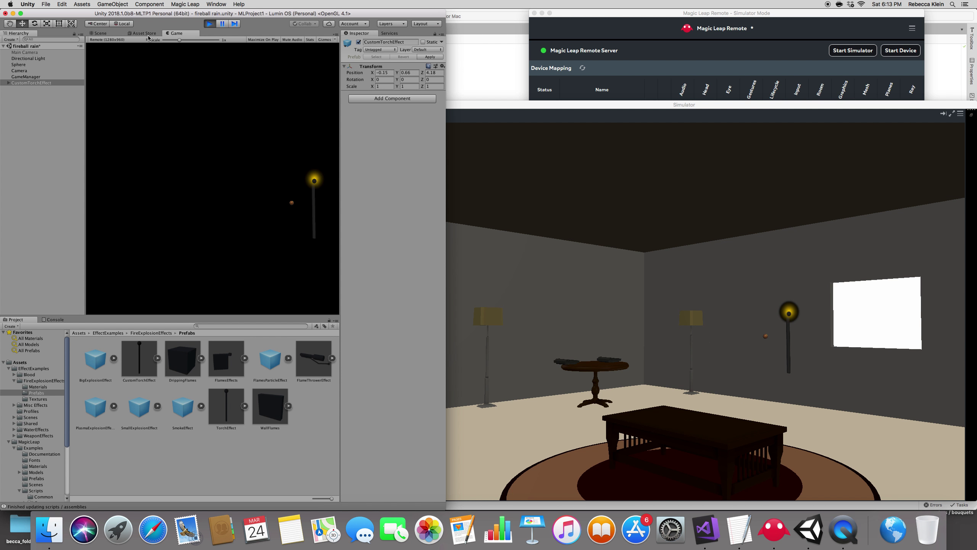
left_click(119, 33)
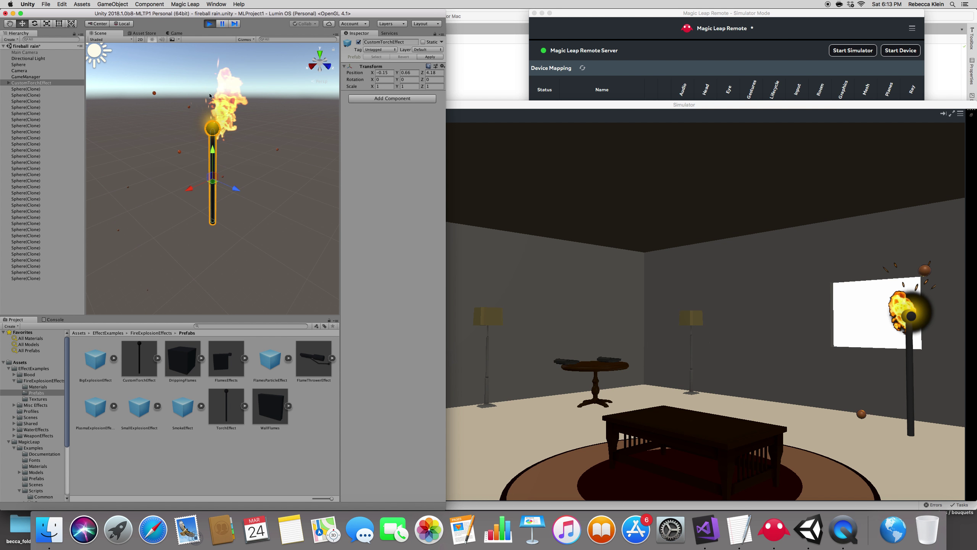
left_click(209, 24)
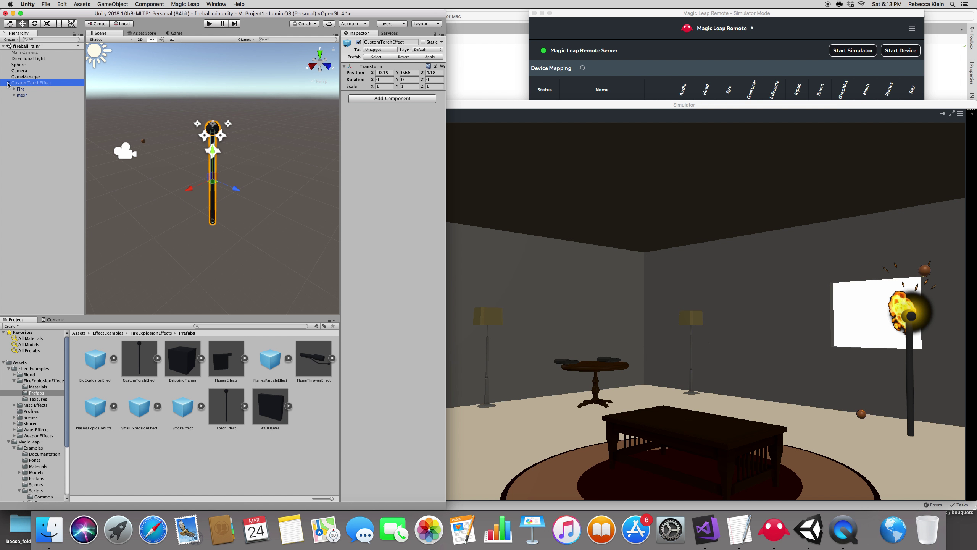
Move the torch's Fire effect under the Sphere, breaking the prefab instance link.
left_click(17, 89)
left_click(17, 64)
left_click_drag(20, 91, 21, 64)
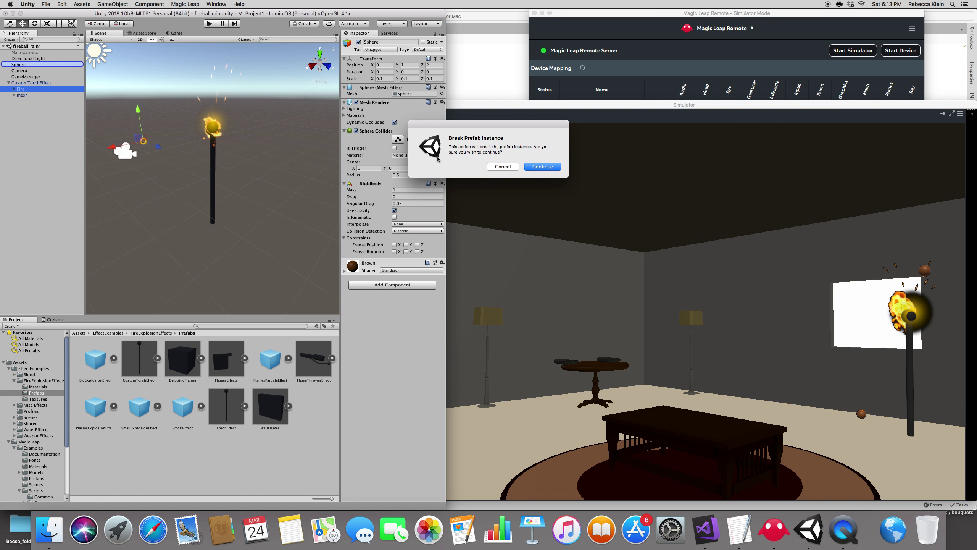
left_click(531, 168)
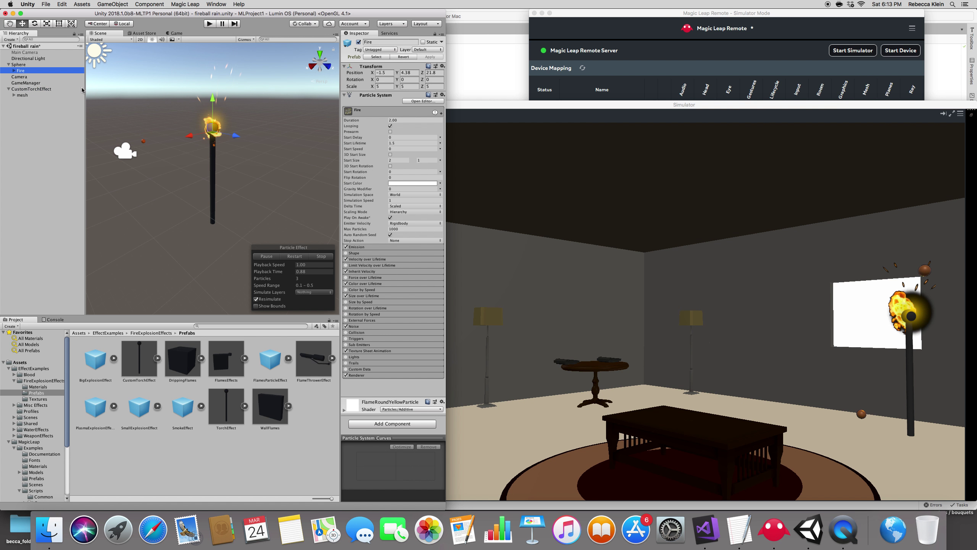
Deactivate the CustomTorchEffect torch object and delete it from the scene.
left_click(20, 90)
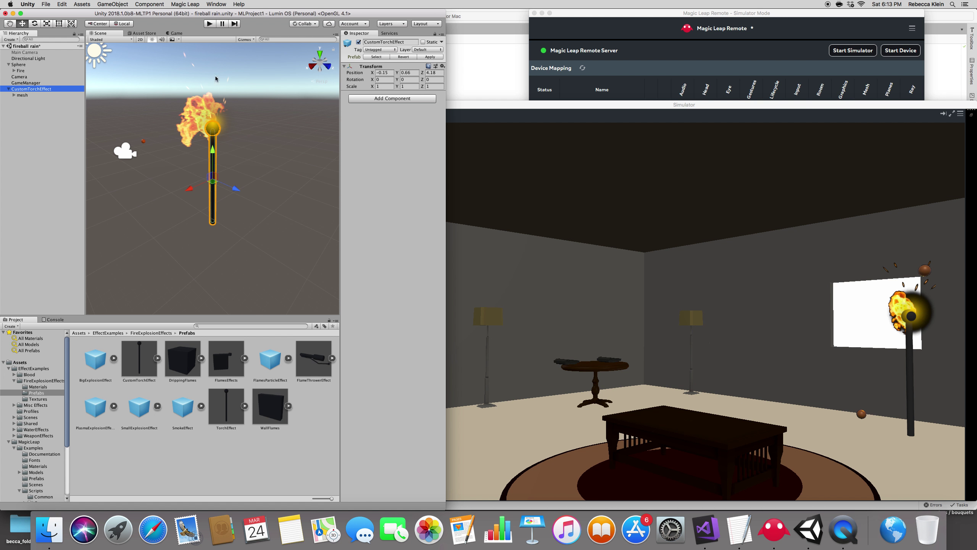
left_click(359, 42)
left_click(16, 91)
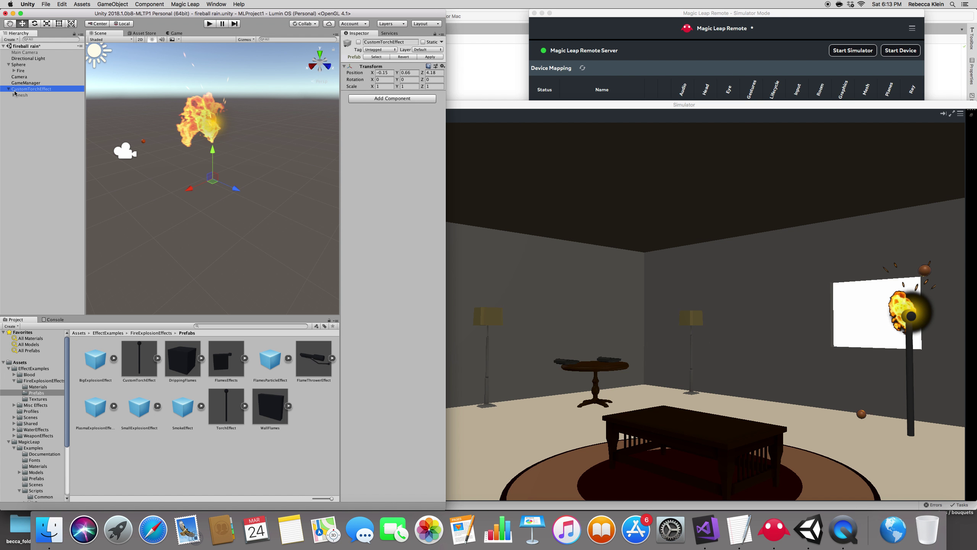
key("super+BackSpace")
Adjust the Fire effect's Transform position under the Sphere, setting Y and Z to 0.
left_click(18, 66)
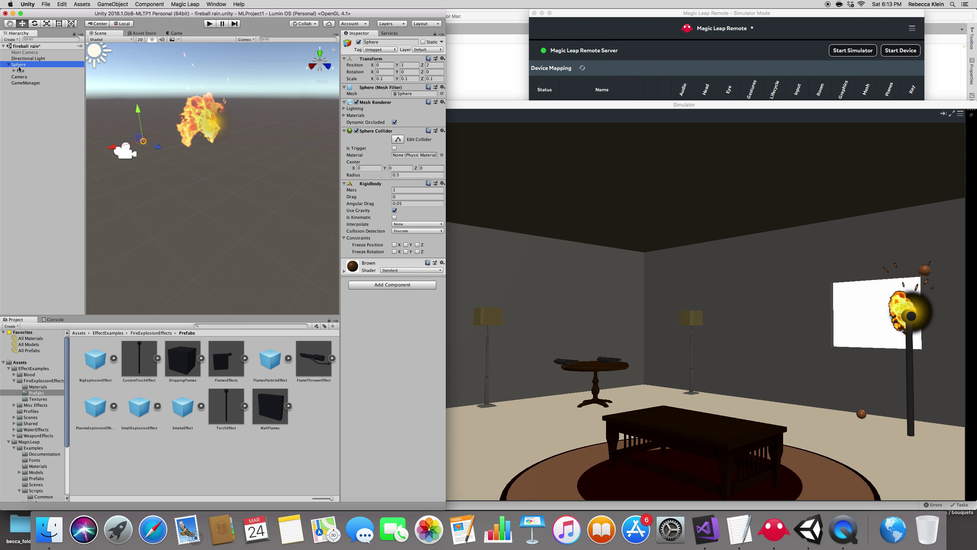
left_click(19, 71)
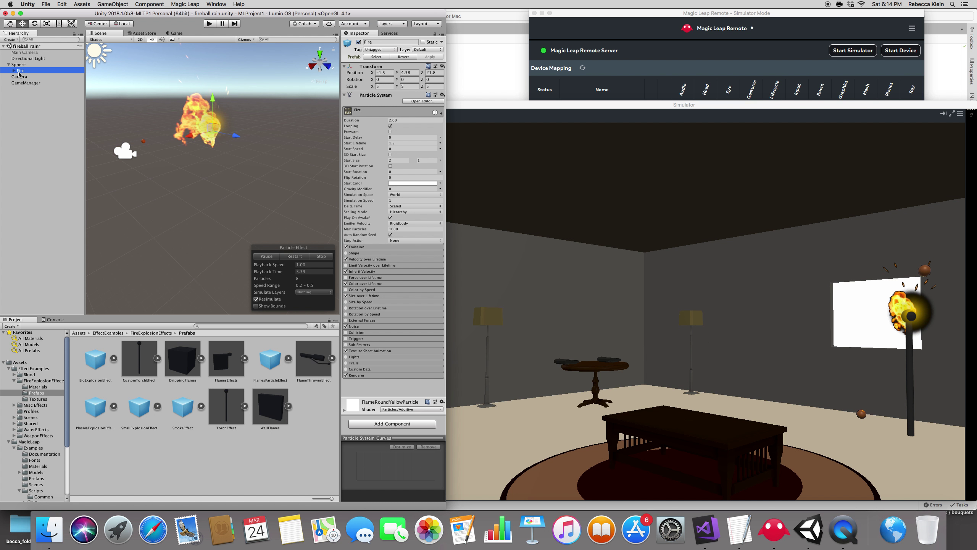
left_click(19, 65)
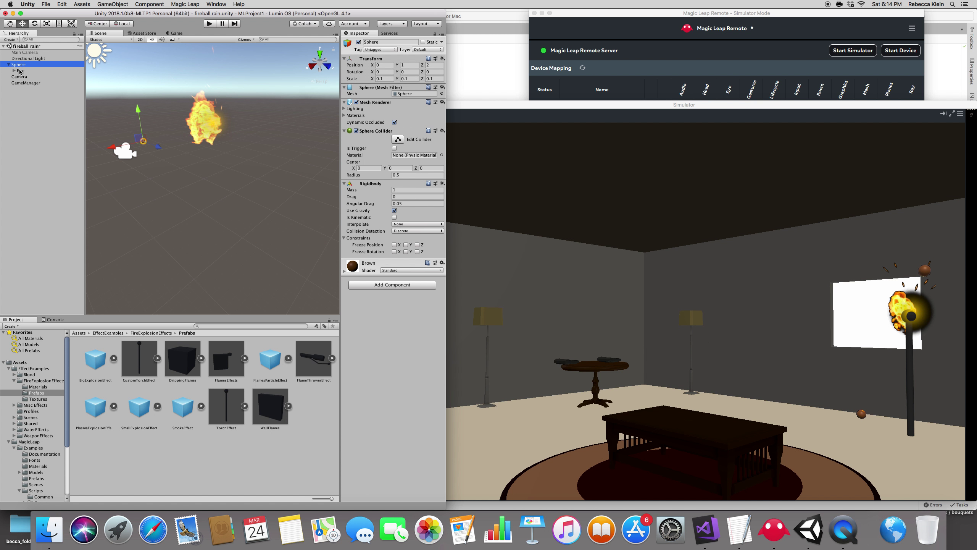
left_click(19, 71)
left_click(384, 72)
type("-1.5")
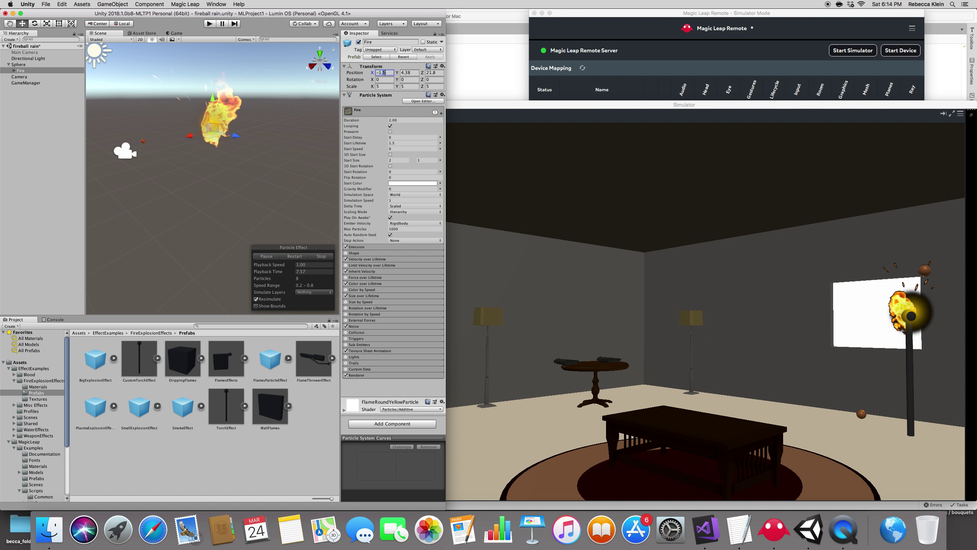
key("BackSpace")
key("BackSpace")
key("BackSpace")
key("BackSpace")
type("0")
left_click(404, 73)
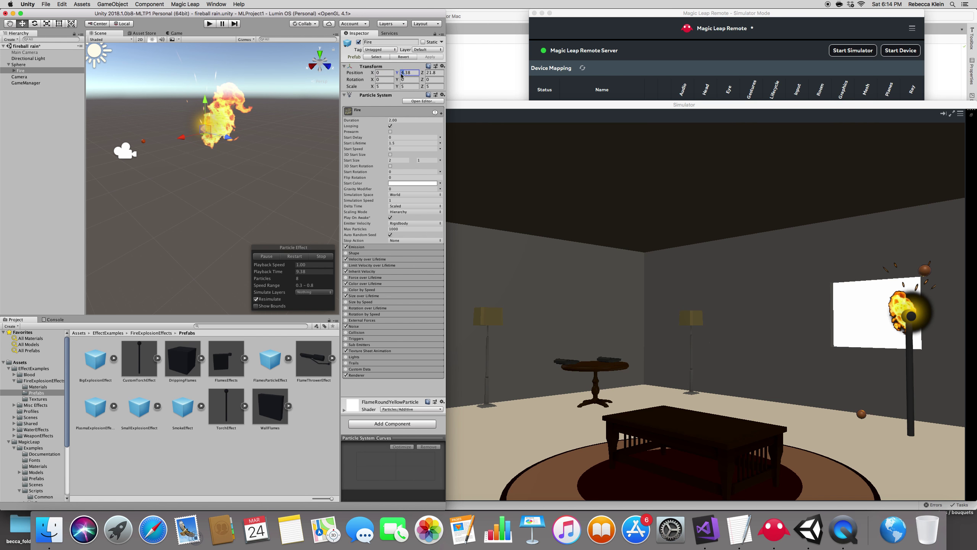
type("0")
left_click(432, 72)
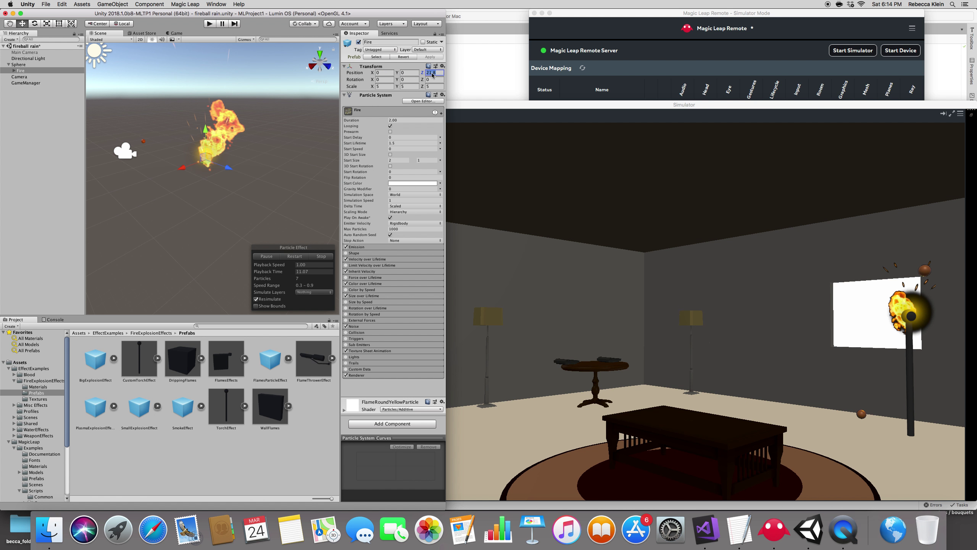
type("0")
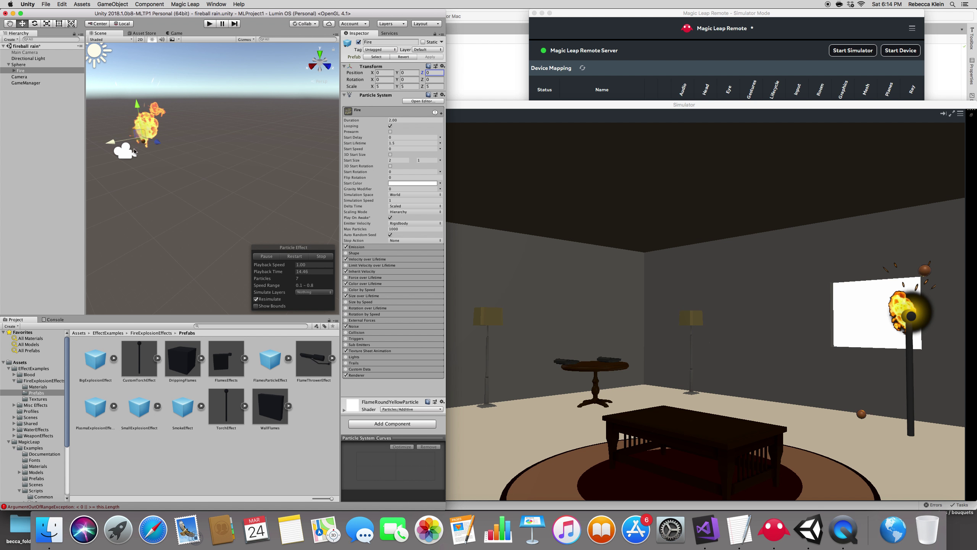
Frame the Sphere and scale the Fire effect to 0.2 on X, Y and Z.
left_click(18, 64)
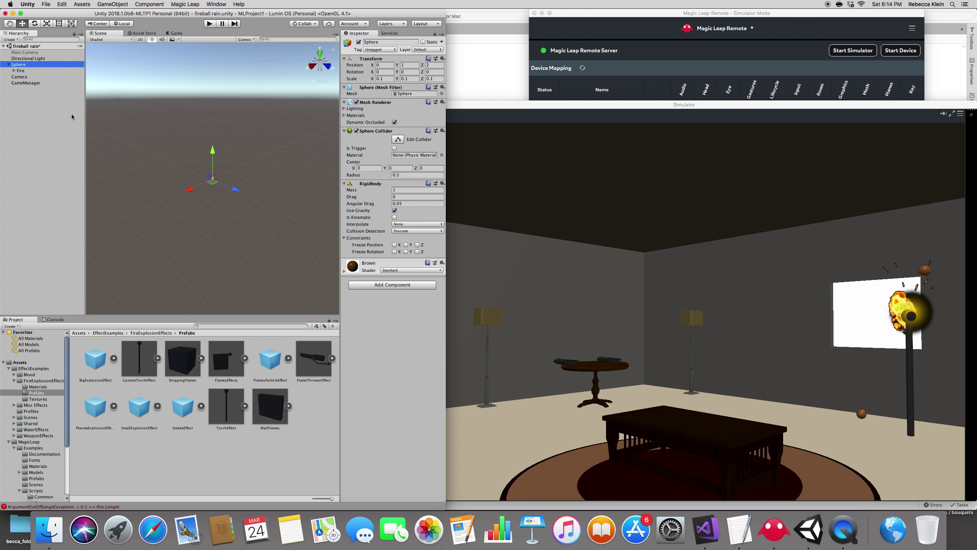
key("f")
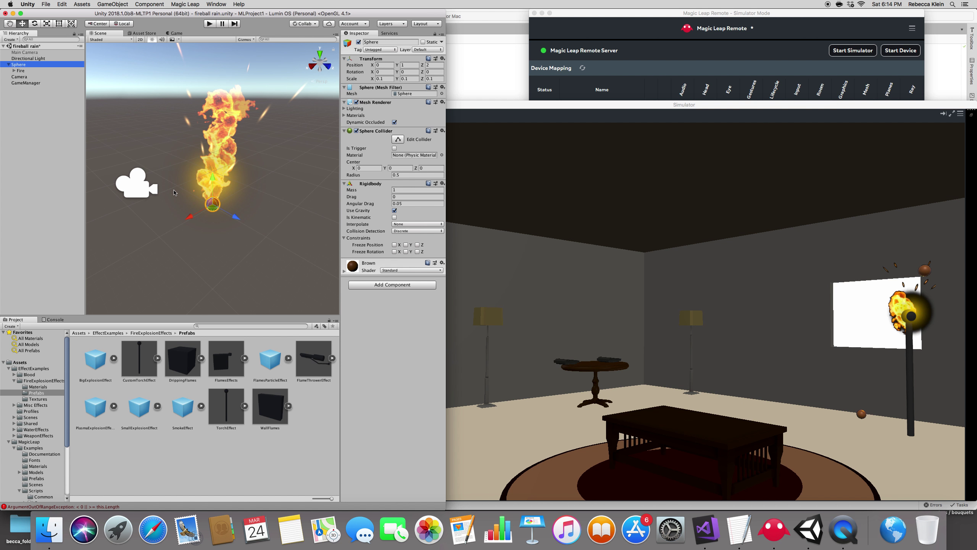
left_click(20, 71)
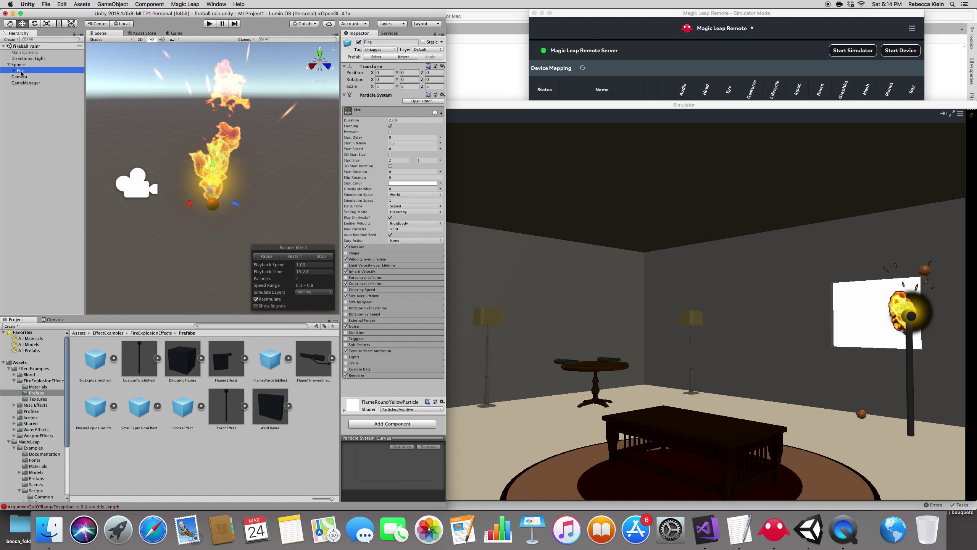
left_click(381, 87)
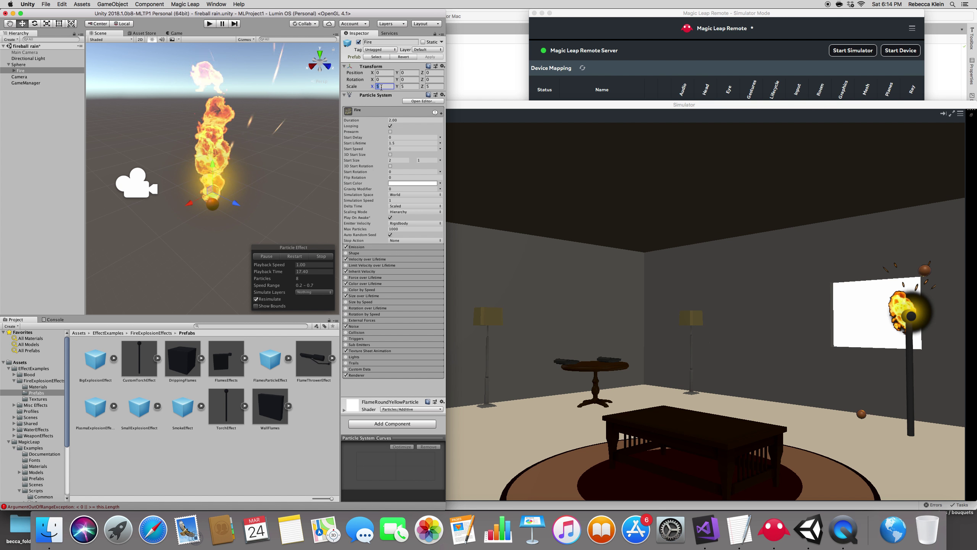
type("0.2")
key("Tab")
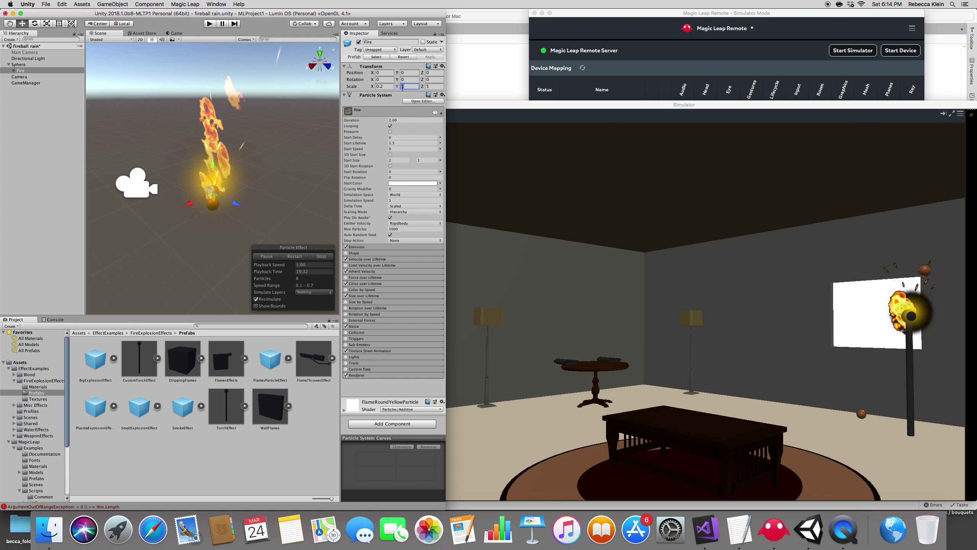
type("0.2")
key("Tab")
type(".2")
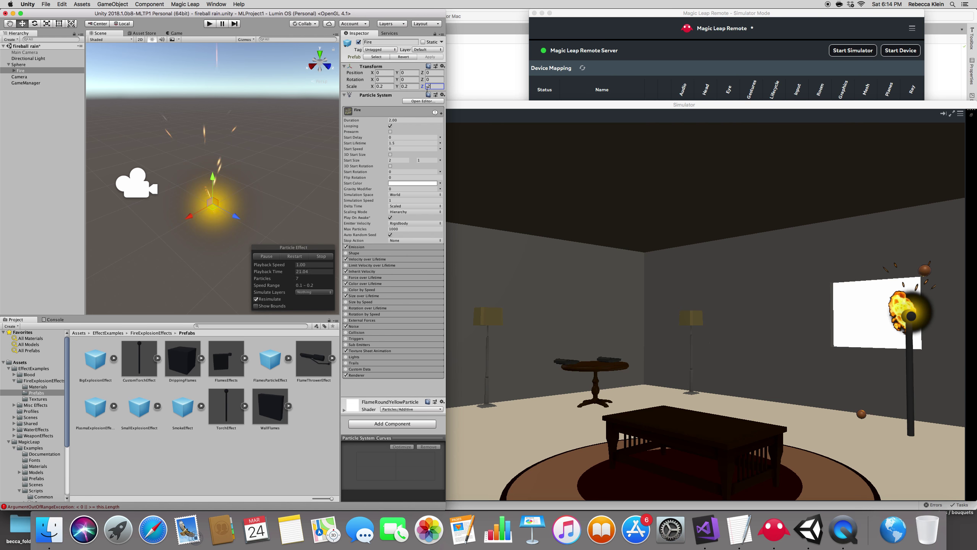
left_click(22, 66)
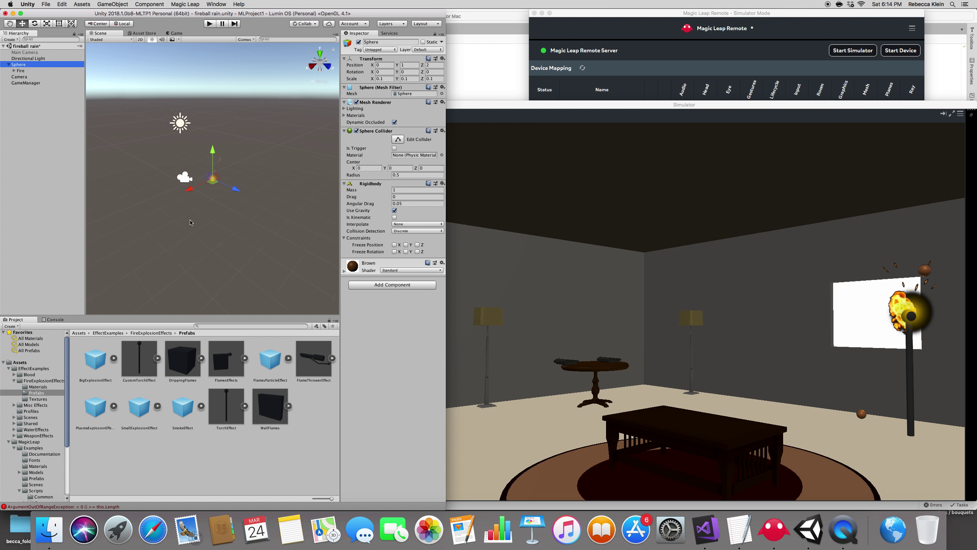
Set the Sphere's Transform scale to 0.3 on X, Y and Z.
left_click(383, 78)
type(".3")
left_click(406, 79)
type(".3")
left_click(434, 79)
type(".3")
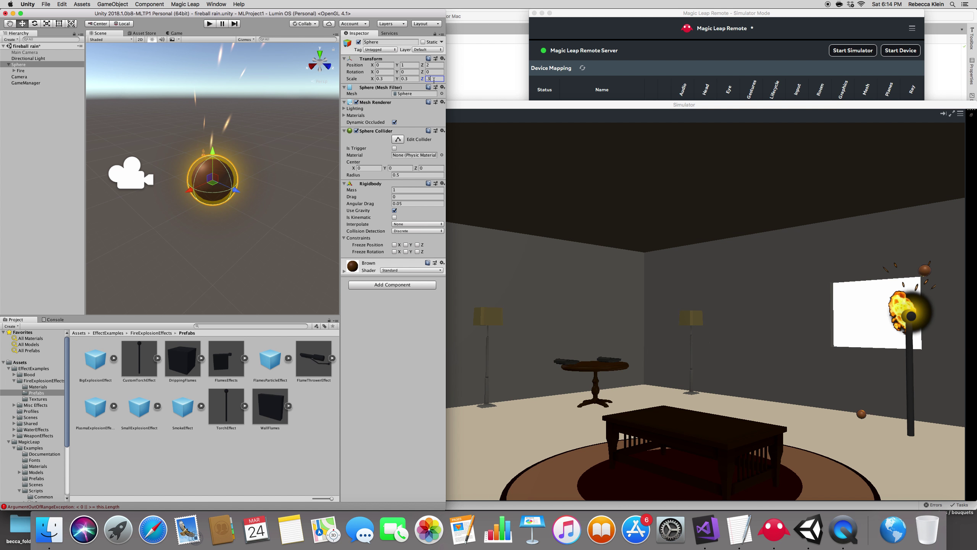
key("Return")
Reselect the Sphere and start playing the scene.
left_click(36, 212)
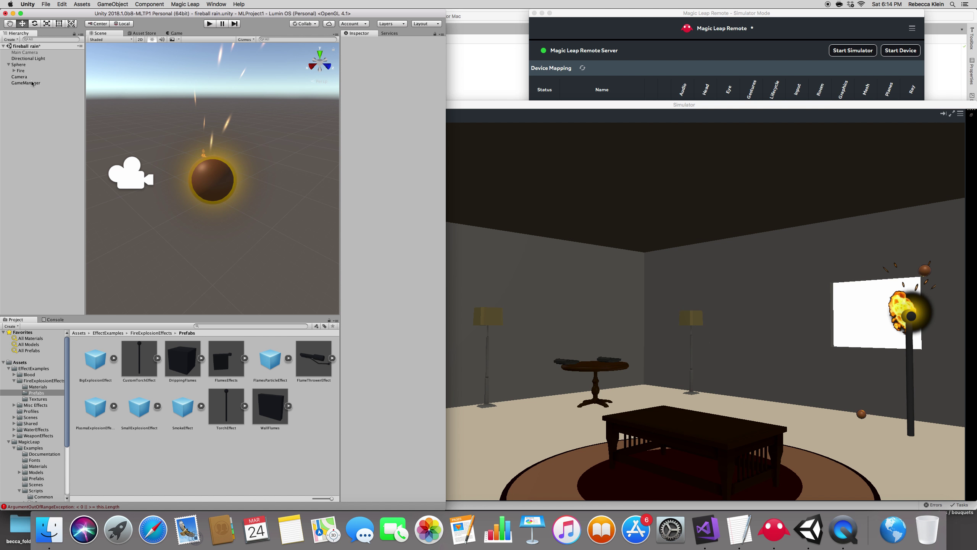
left_click(23, 65)
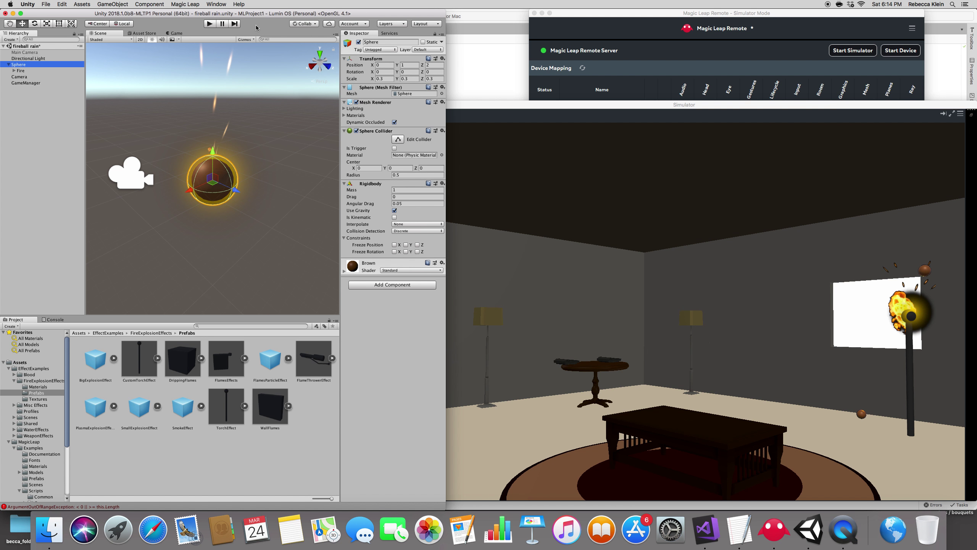
left_click(210, 25)
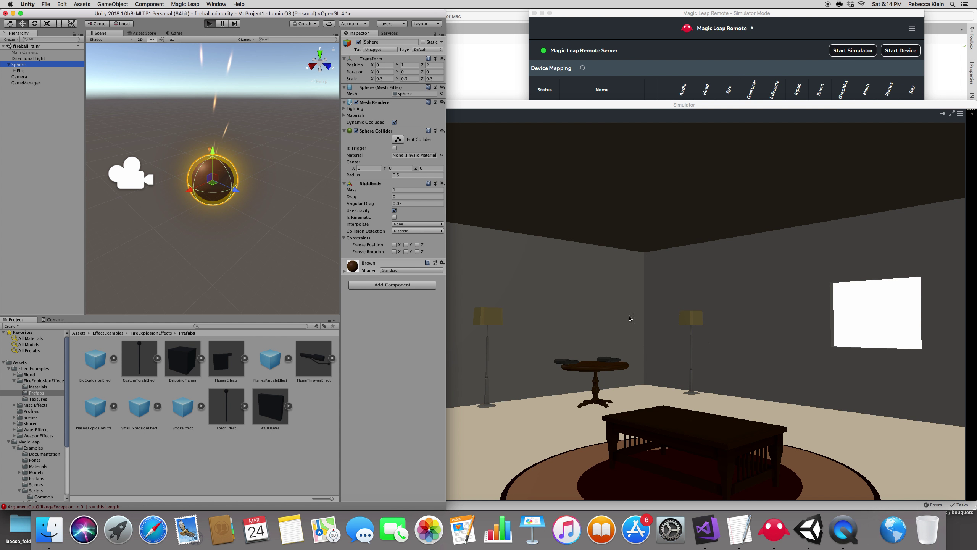
Watch flaming fireballs rain through the Magic Leap simulator room, then stop playback.
left_click(488, 112)
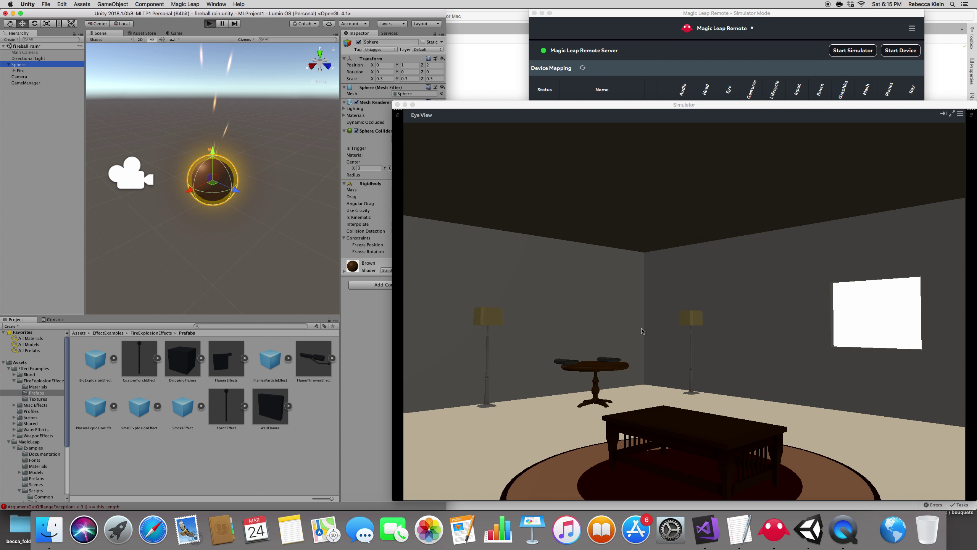
key("super+p")
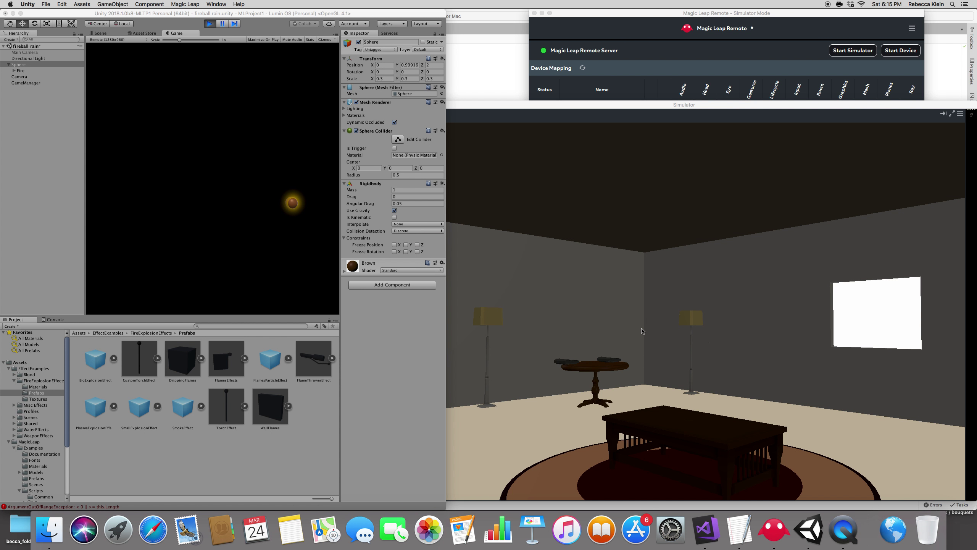
left_click(629, 322)
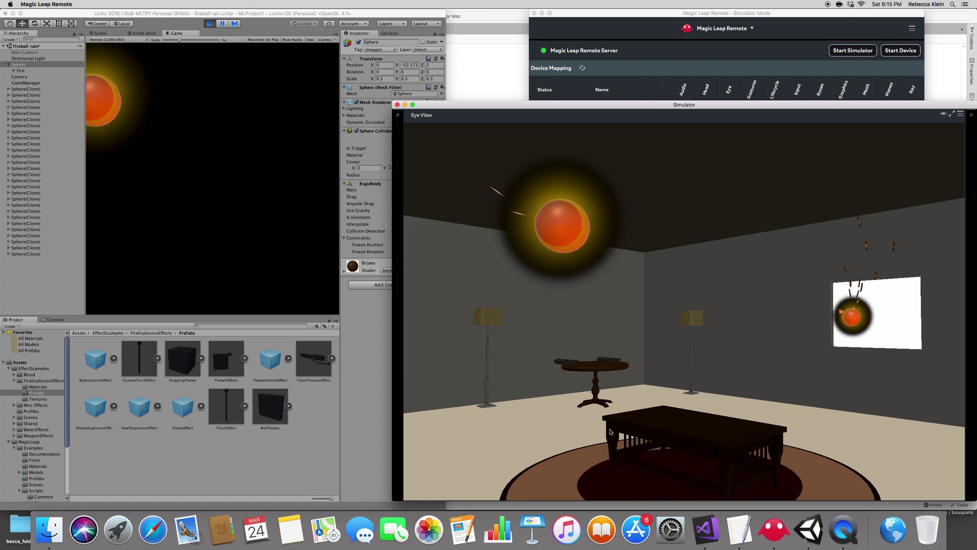
left_click(206, 27)
left_click(208, 25)
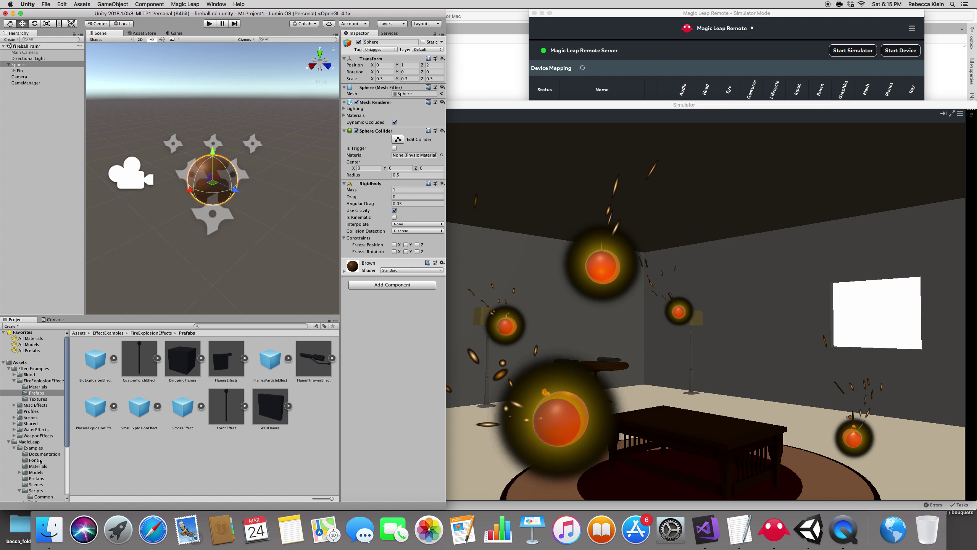
Drag the MLSpatialMapper prefab from MagicLeap > Examples > Prefabs into the Hierarchy.
scroll(33, 461, "down", 3)
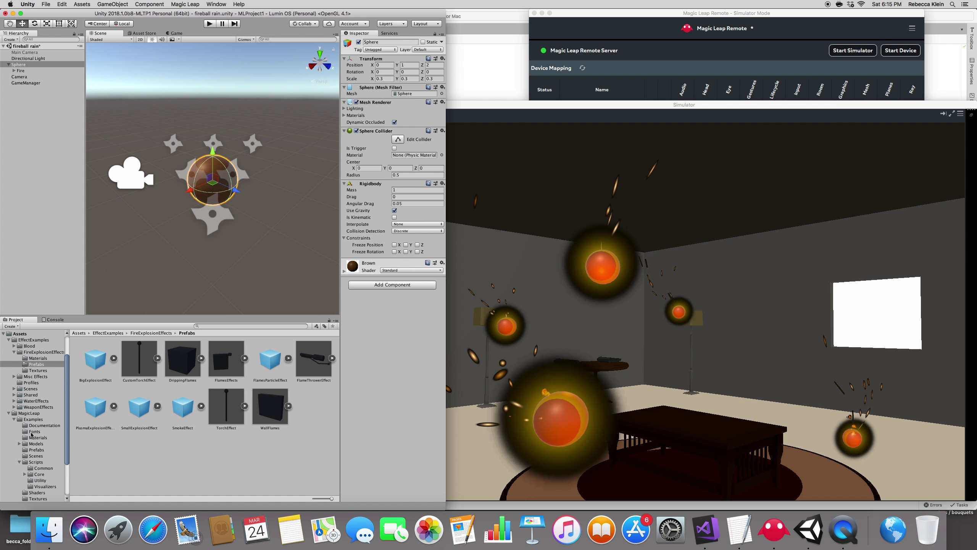
scroll(32, 434, "down", 3)
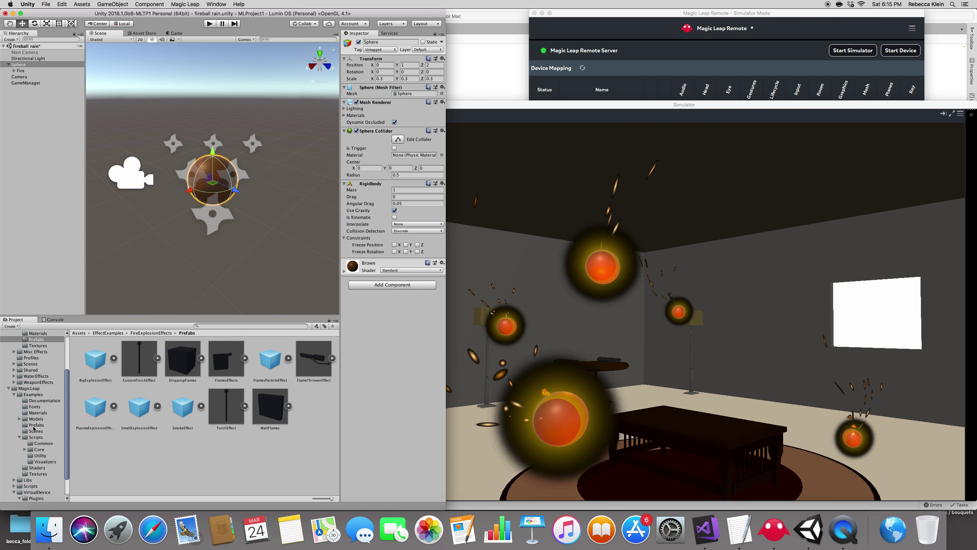
left_click(35, 425)
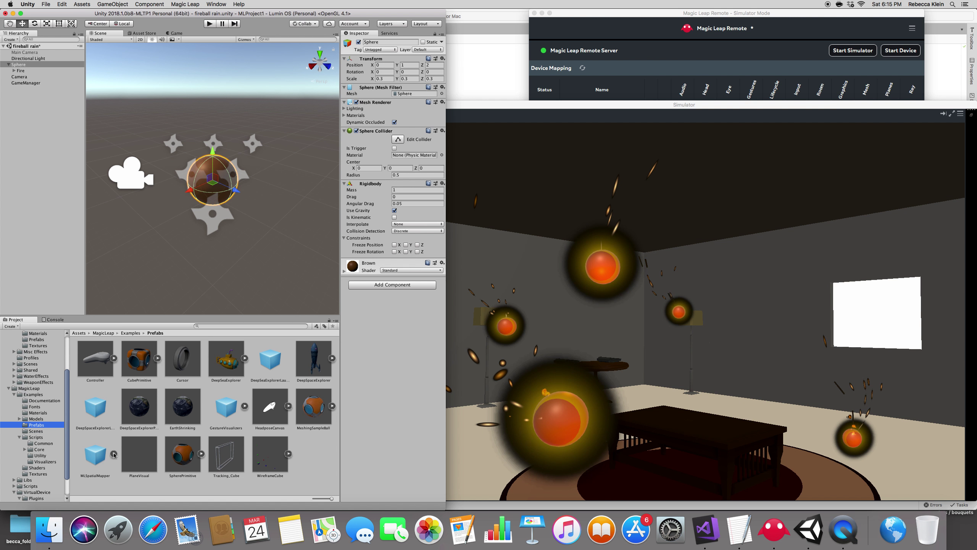
left_click(95, 458)
left_click_drag(95, 472, 16, 105)
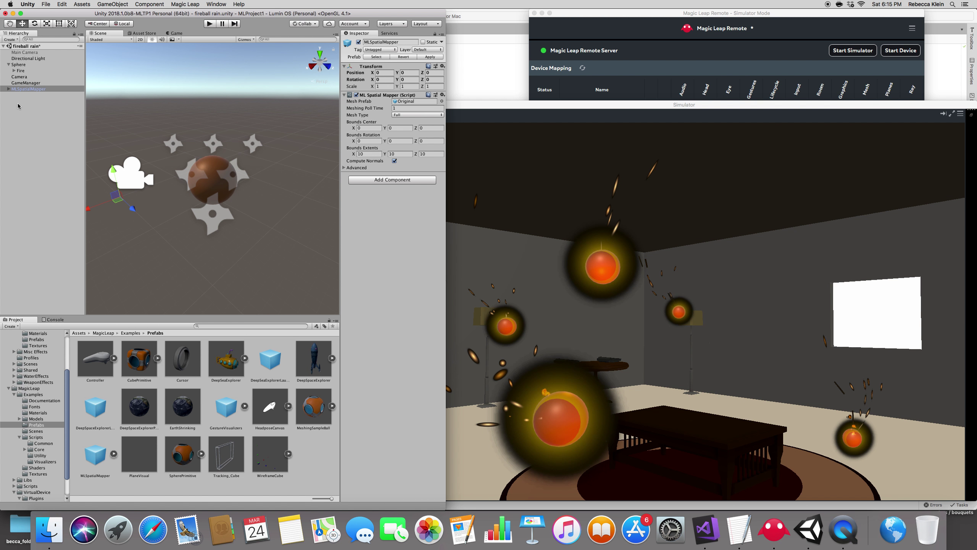
Play the scene and watch fireballs land on the simulator room's spatial mesh, then stop.
left_click(208, 24)
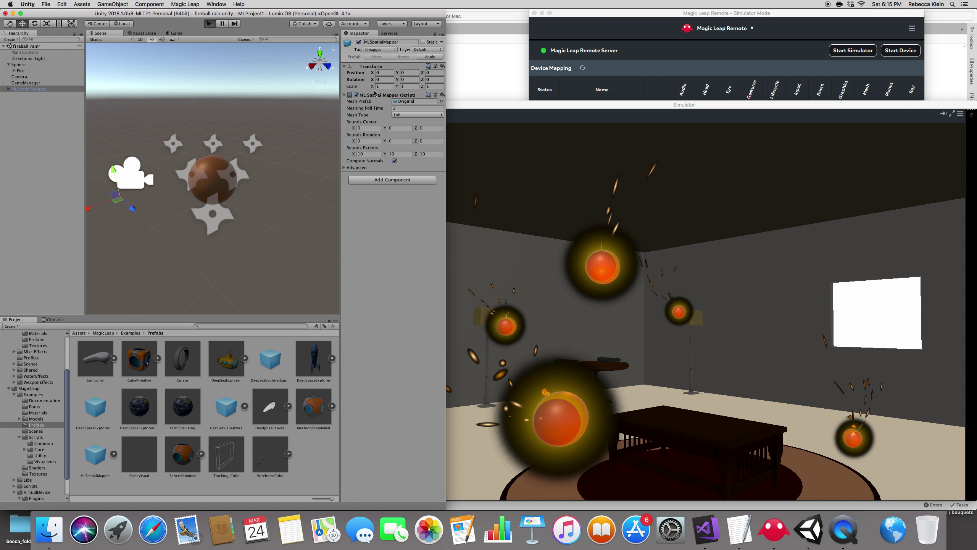
left_click(455, 107)
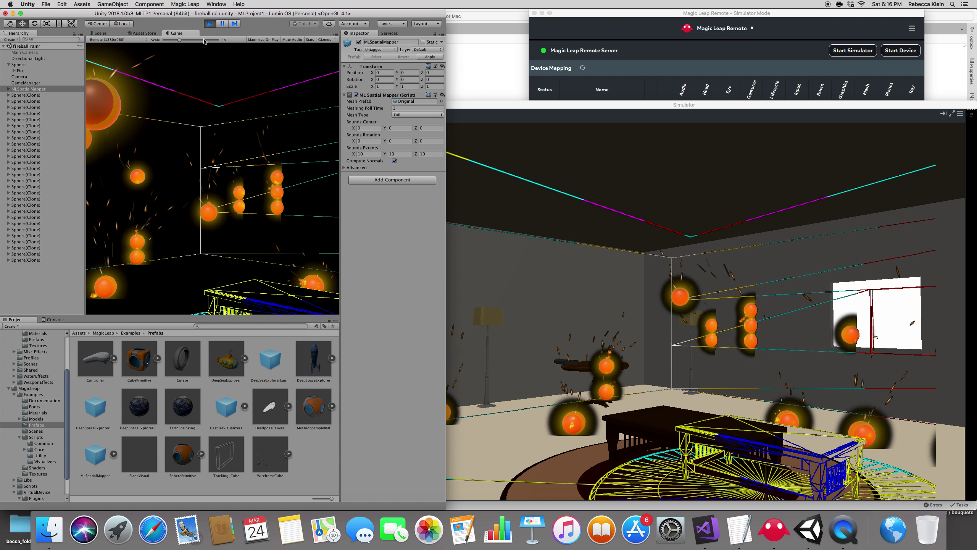
left_click(209, 26)
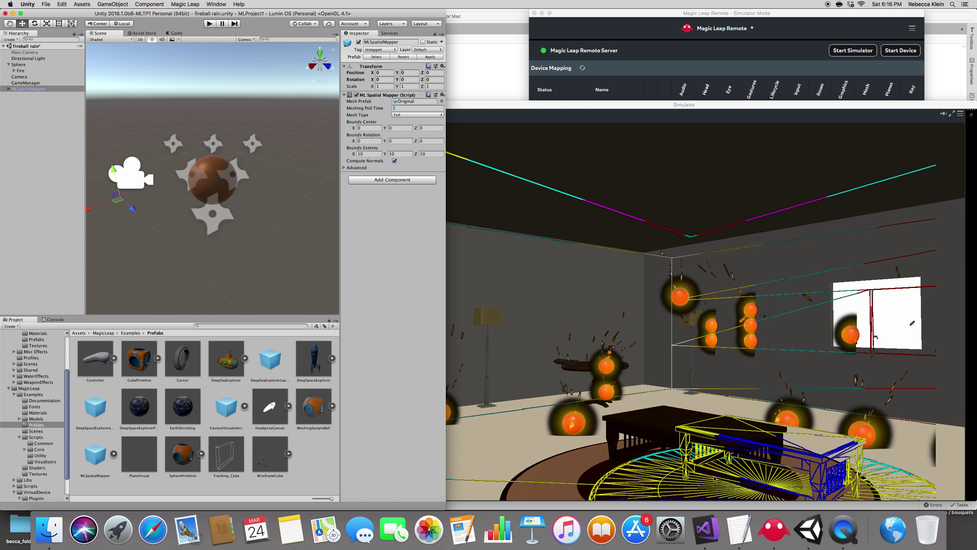
Inspect MLSpatialMapper's Original mesh child and its SpatialMappingWireframe material, then reselect the Sphere.
left_click(19, 90)
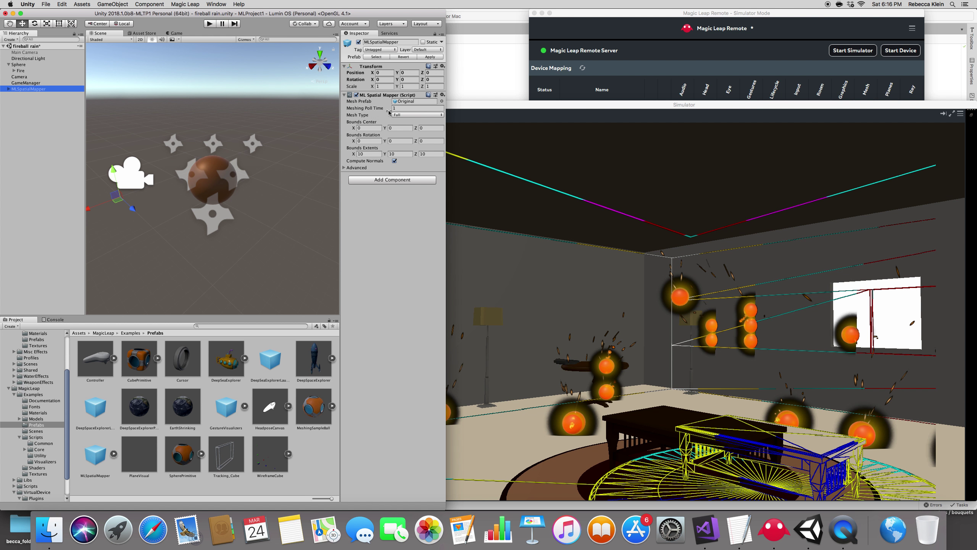
left_click(410, 101)
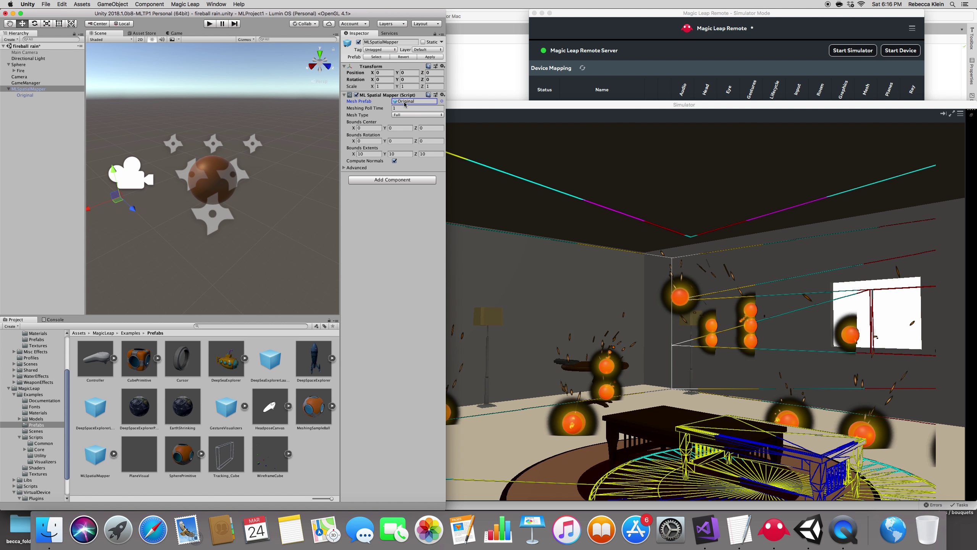
left_click(46, 95)
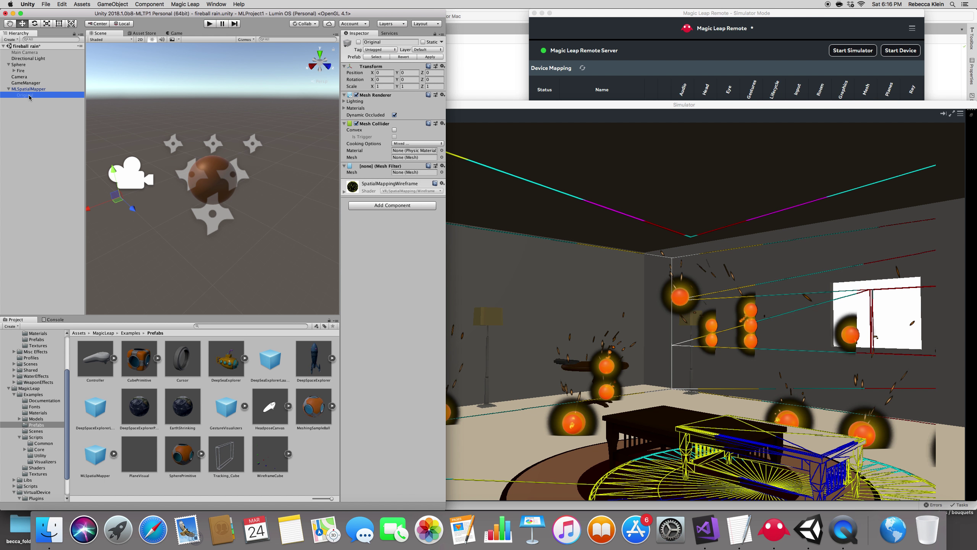
left_click(344, 192)
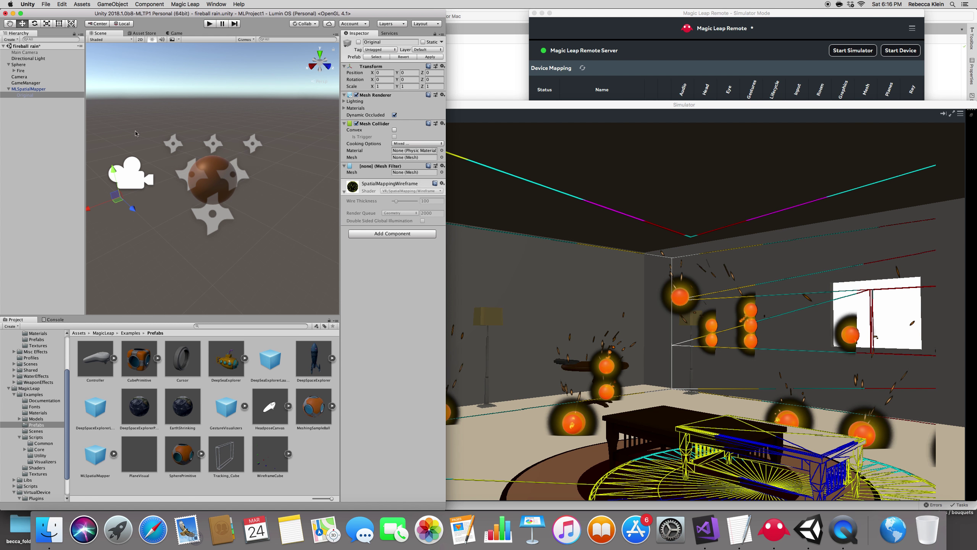
left_click(19, 64)
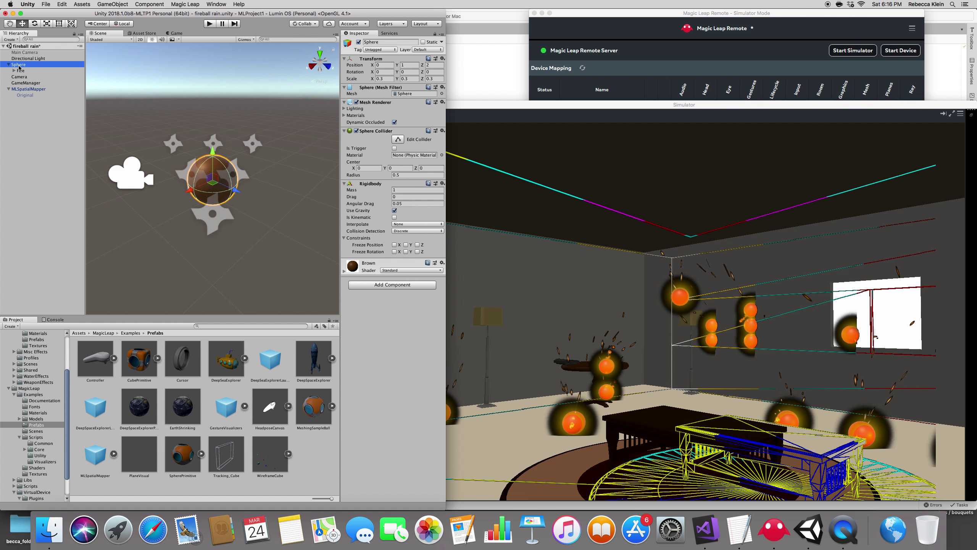